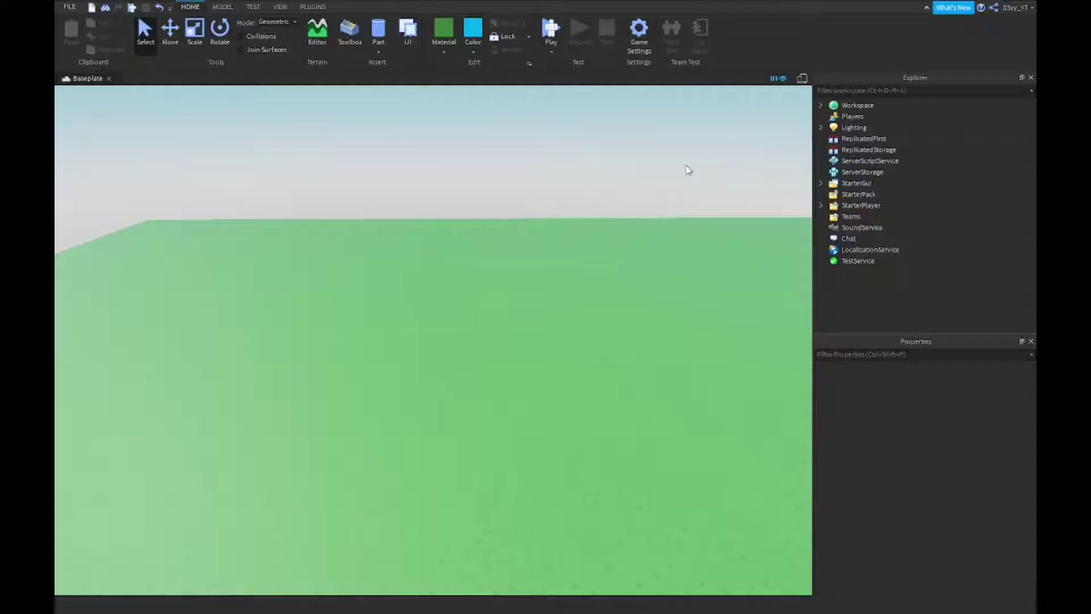
Step: Inspect the cyan ShopPart disc in Workspace beside Baseplate and SpawnLocation, orbiting the view
right_click_drag(456, 335, 455, 341)
left_click(455, 341)
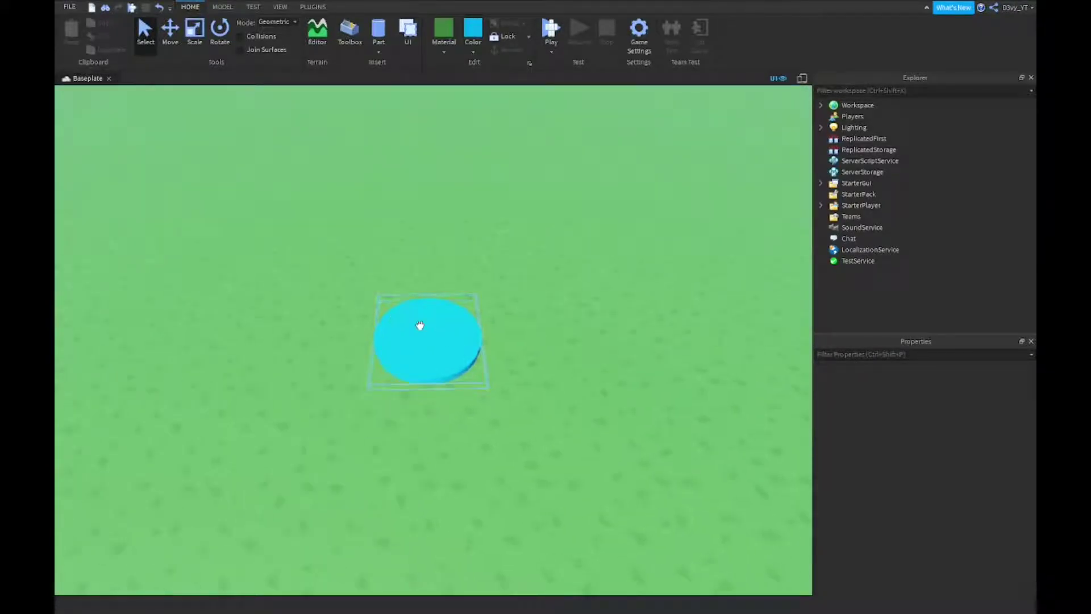
left_click(500, 240)
scroll(589, 236, "down", 2)
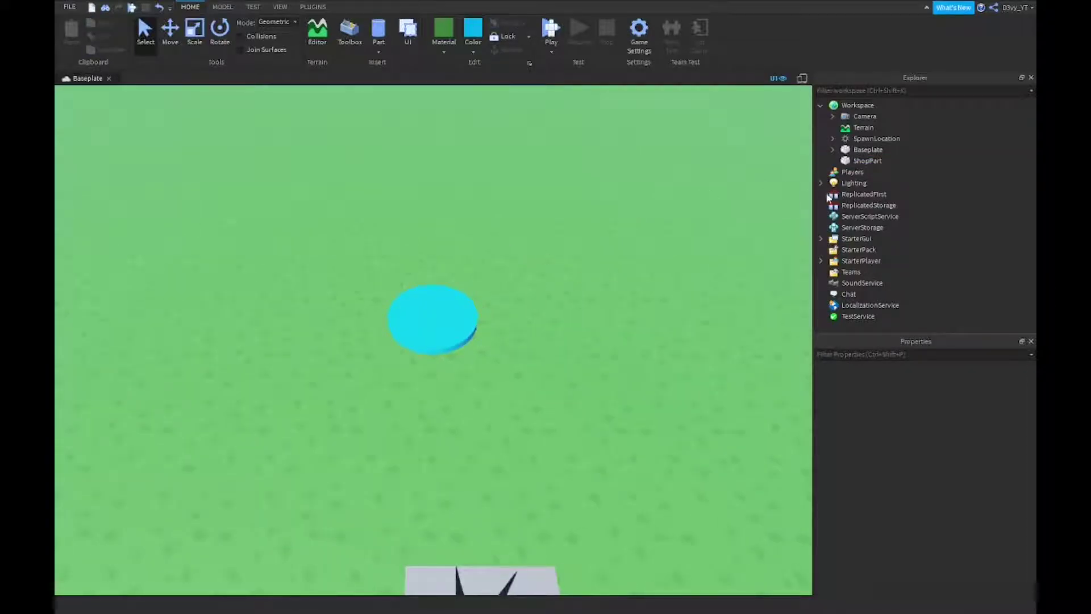
left_click(867, 161)
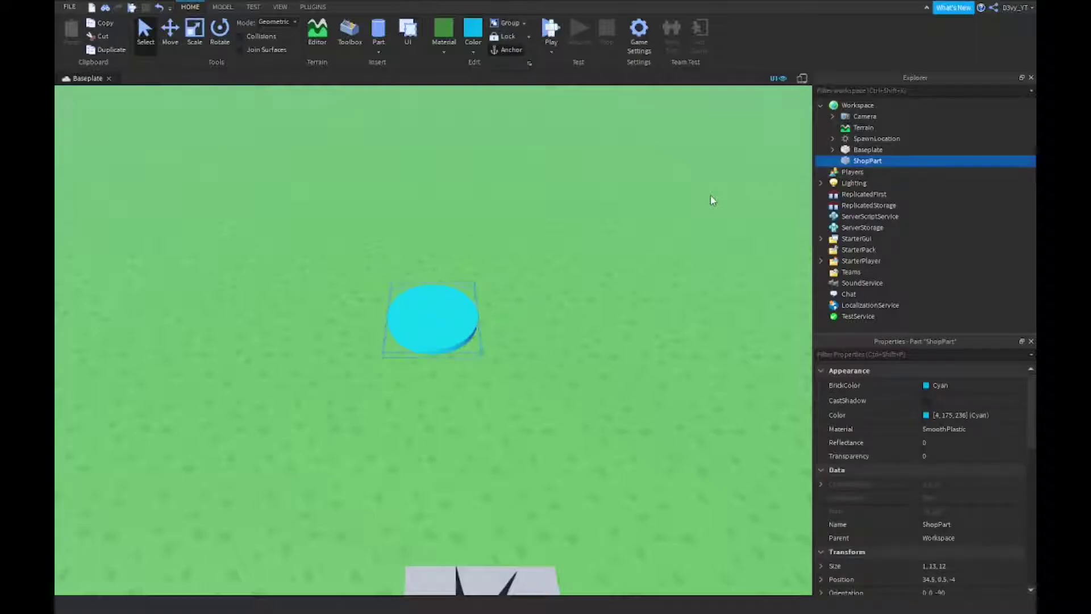
left_click(713, 200)
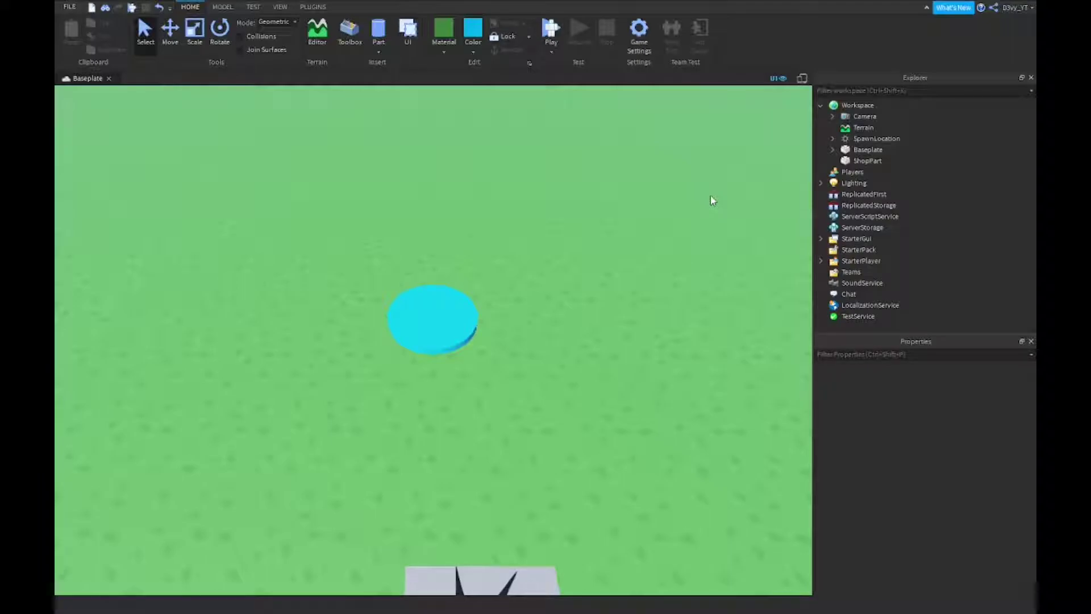
scroll(580, 258, "down", 3)
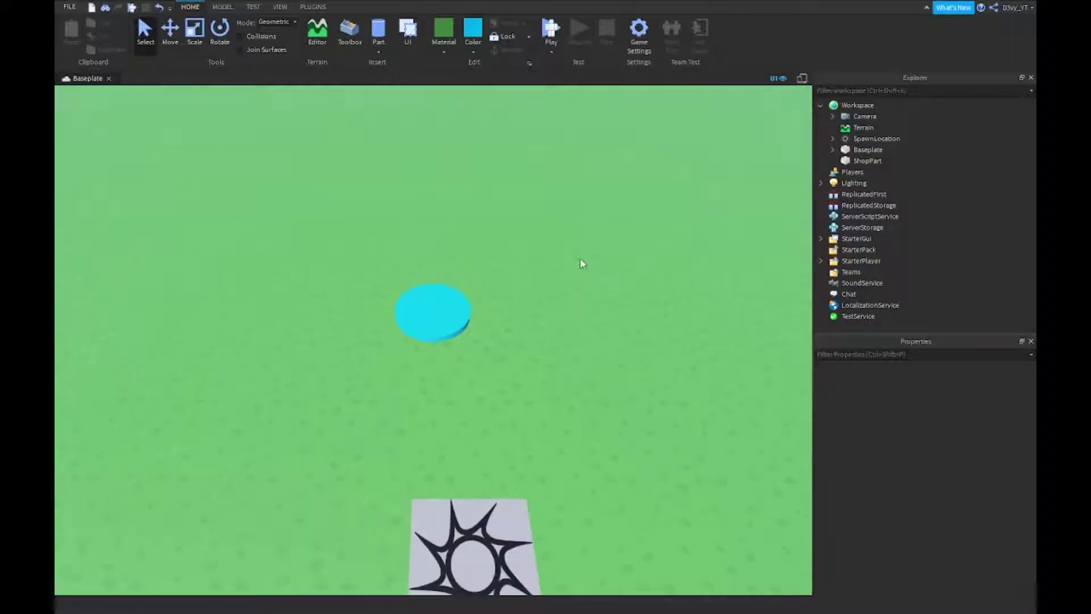
scroll(580, 257, "down", 1)
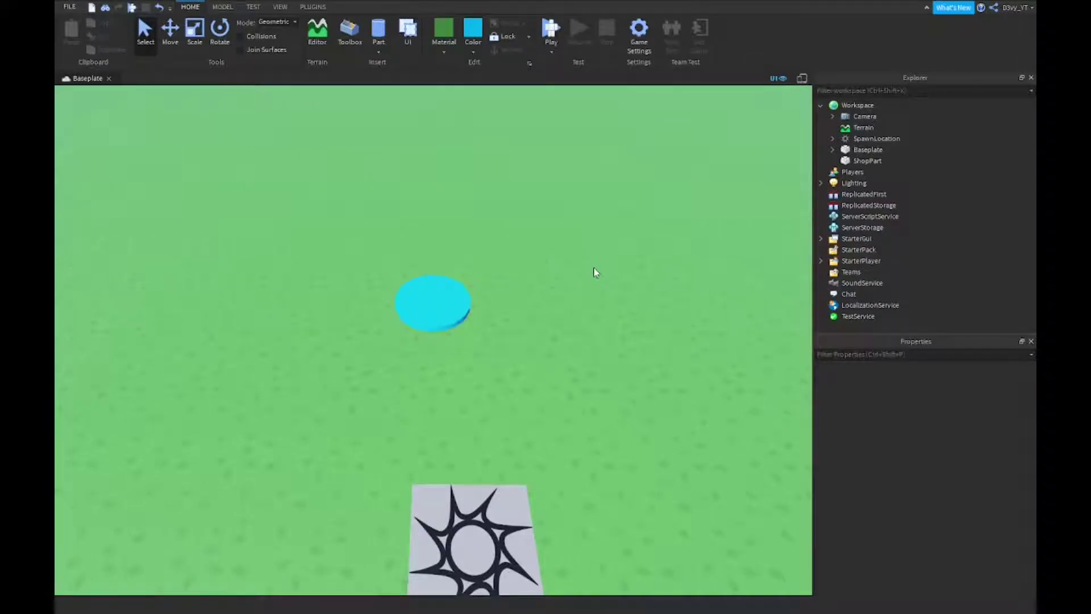
right_click_drag(594, 271, 580, 275)
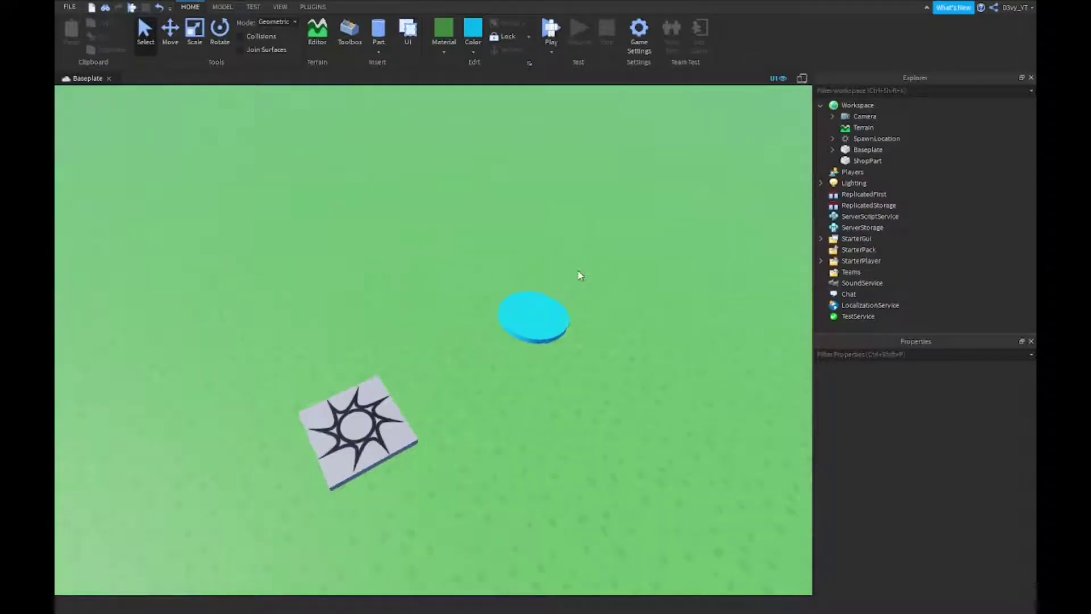
Step: Expand StarterGui and ScreenGui in Explorer and select the Frame
left_click(869, 160)
left_click(736, 284)
left_click(857, 239)
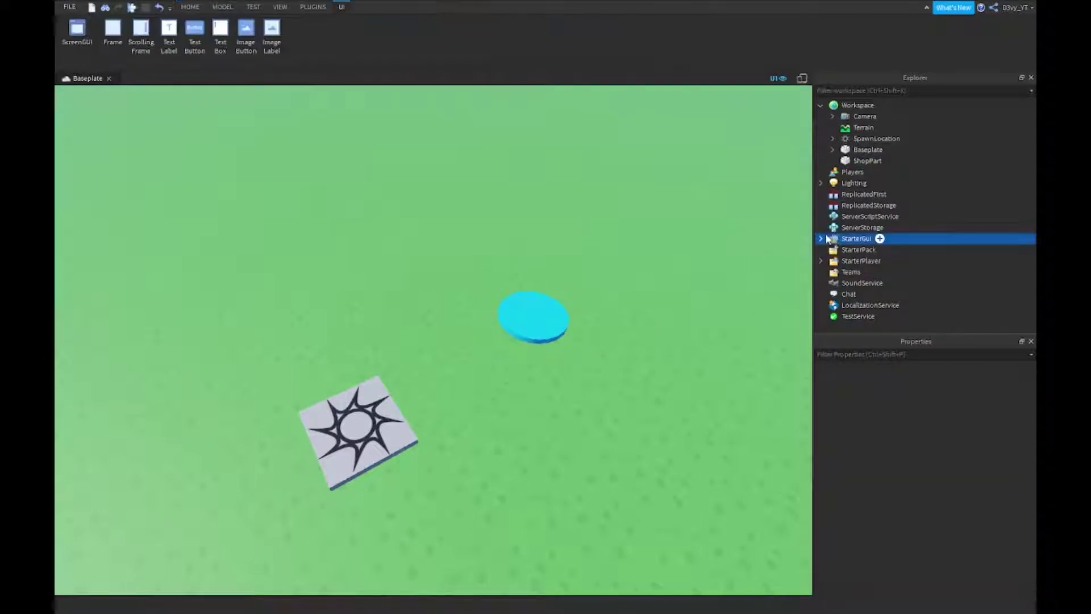
left_click(820, 238)
left_click(864, 250)
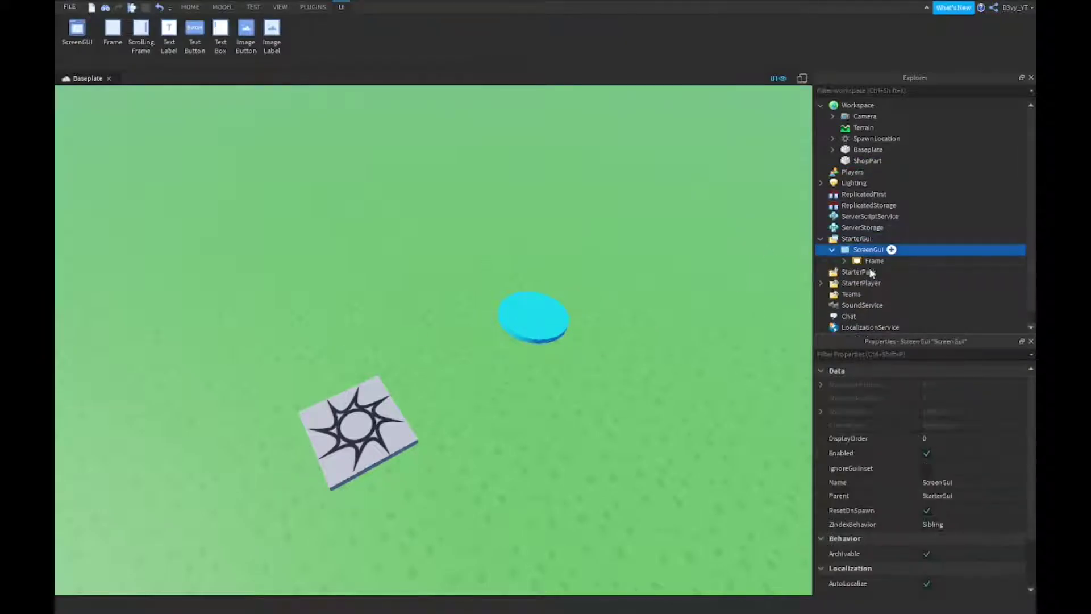
left_click(891, 249)
left_click(894, 302)
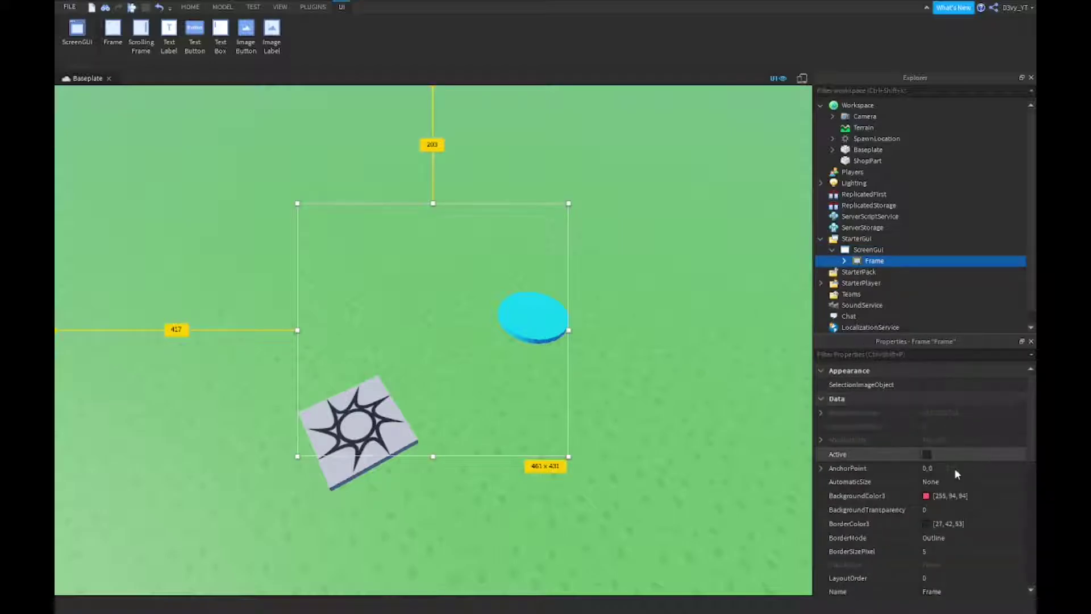
Step: Tick the Frame's Visible property so the red SUBSCRIBE! panel appears
scroll(950, 483, "down", 3)
scroll(933, 521, "down", 1)
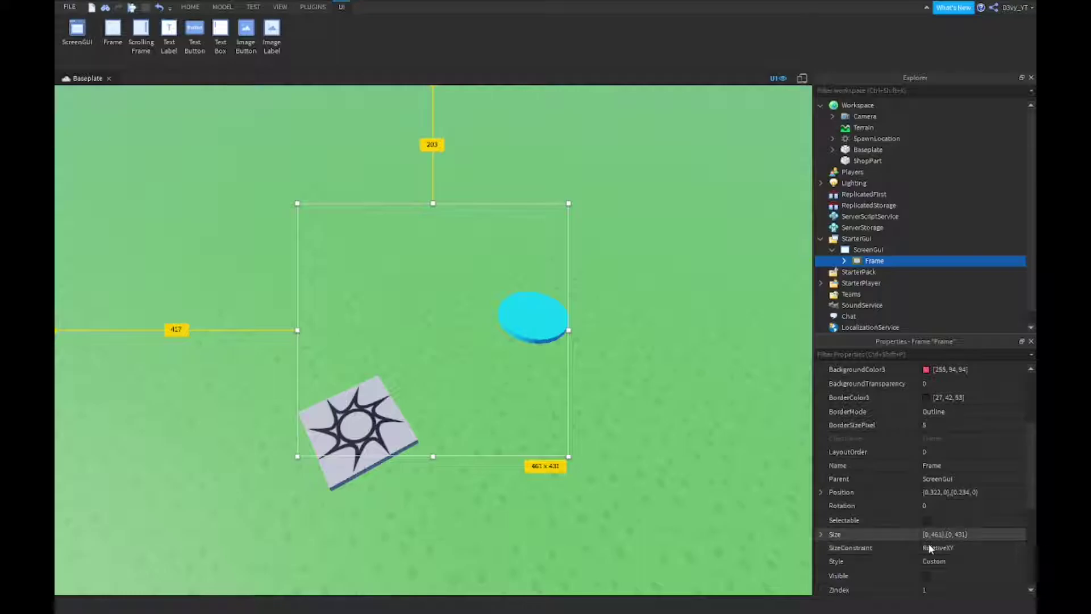
scroll(931, 539, "down", 1)
left_click(928, 534)
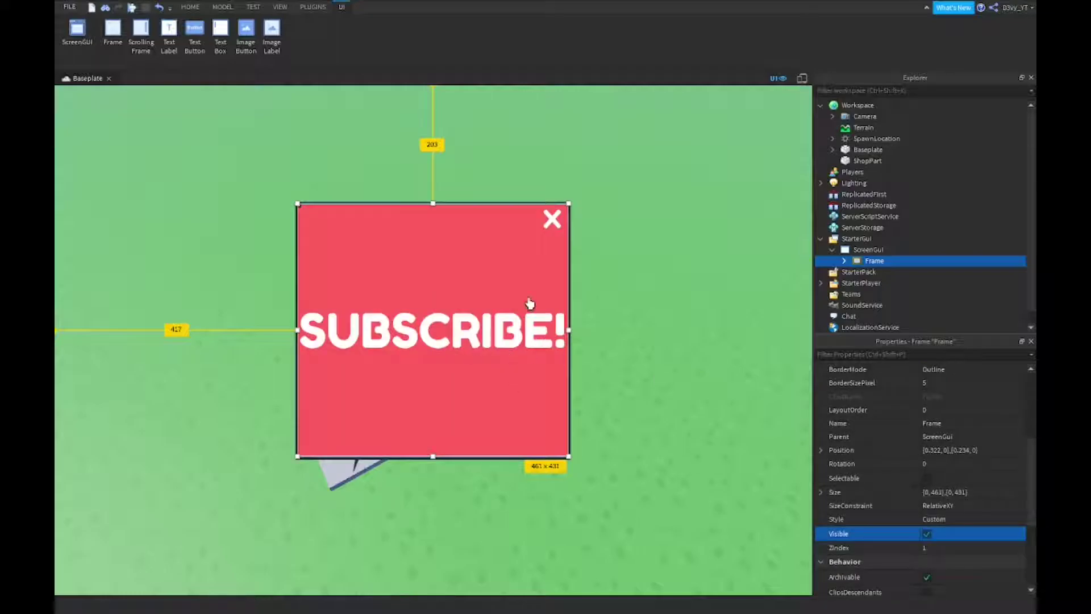
left_click(637, 278)
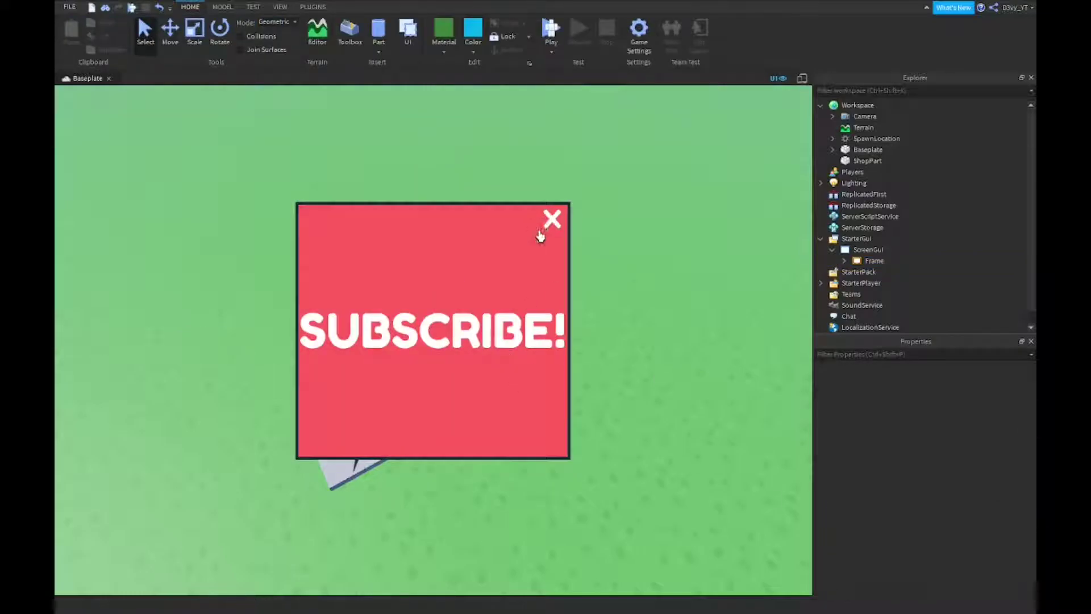
mouse_move(856, 261)
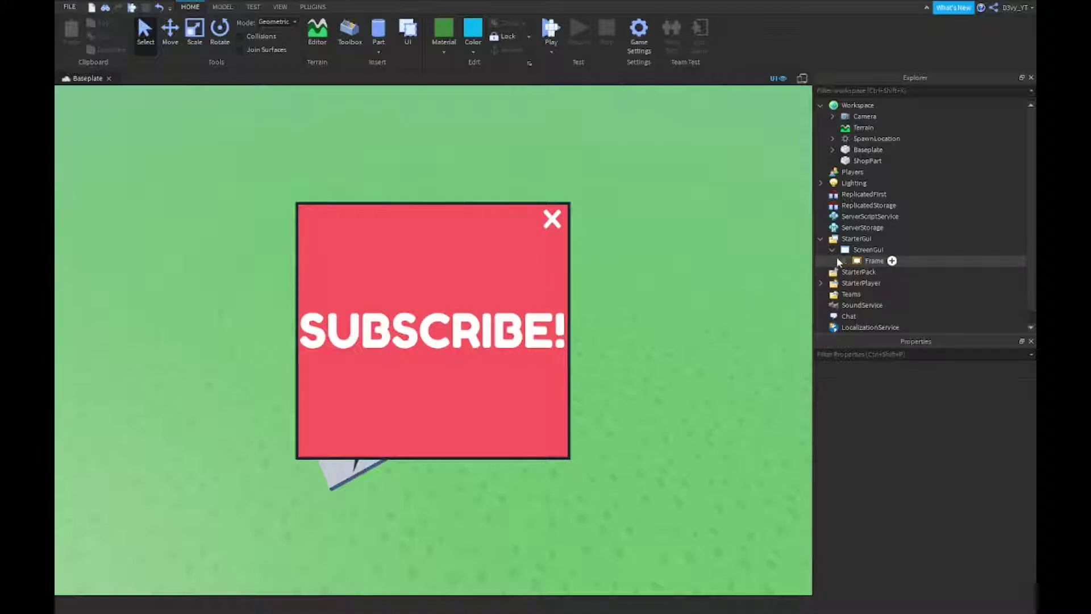
Step: Collapse the ScreenGui and add a ProximityPrompt to ShopPart
left_click(835, 257)
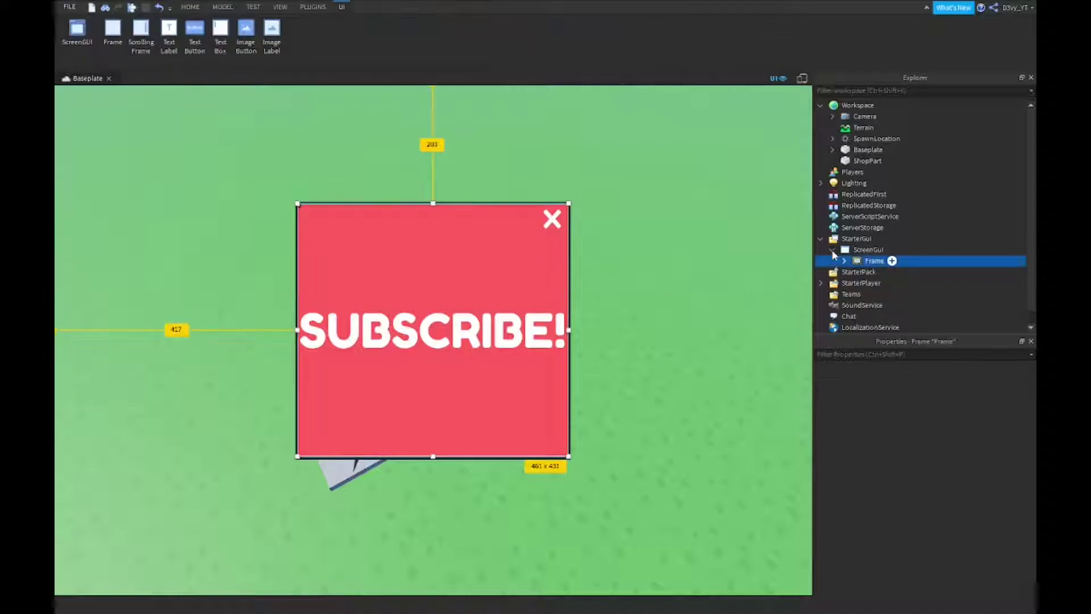
left_click(833, 250)
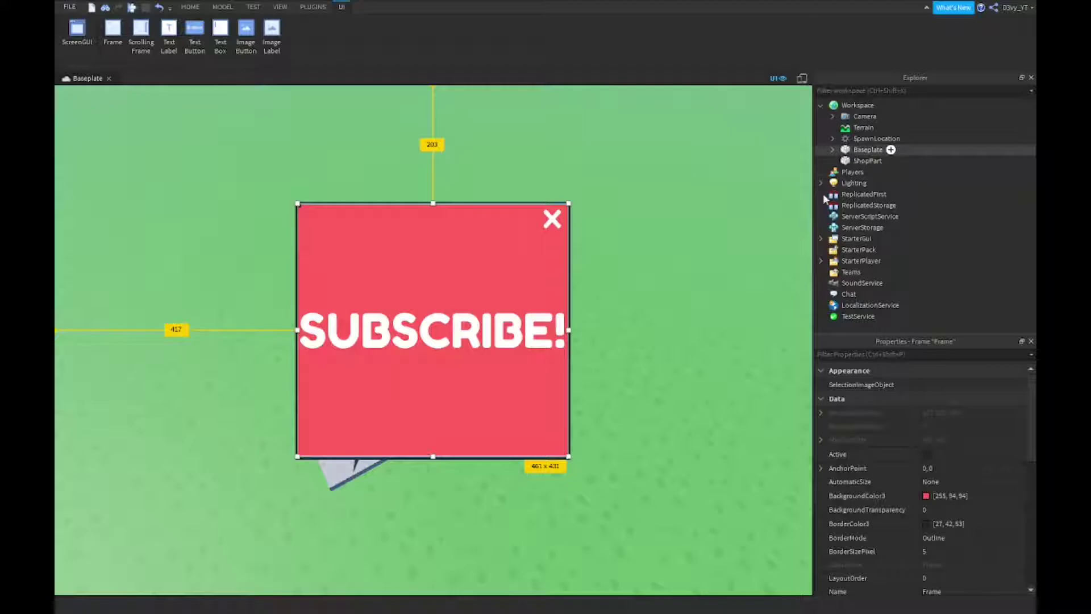
left_click(882, 162)
left_click(890, 161)
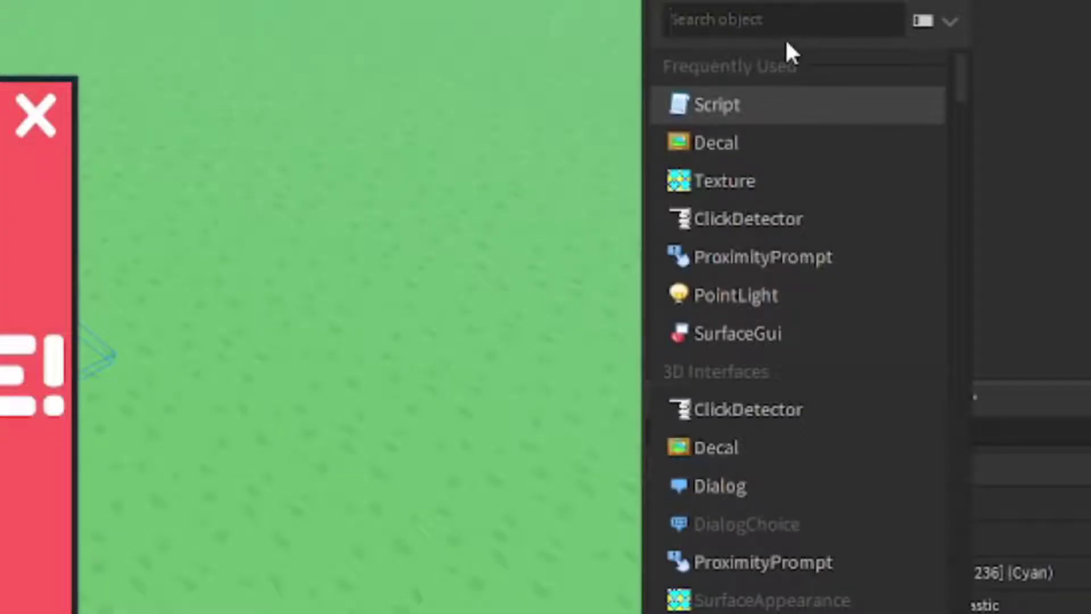
left_click(786, 257)
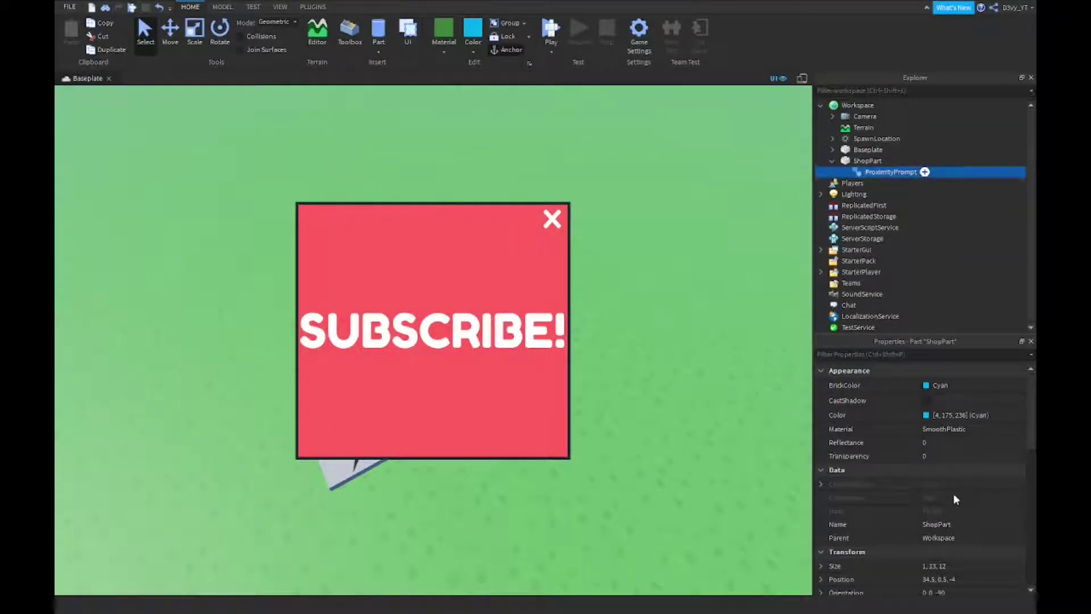
Step: Set the ProximityPrompt's HoldDuration to 3
scroll(942, 512, "down", 2)
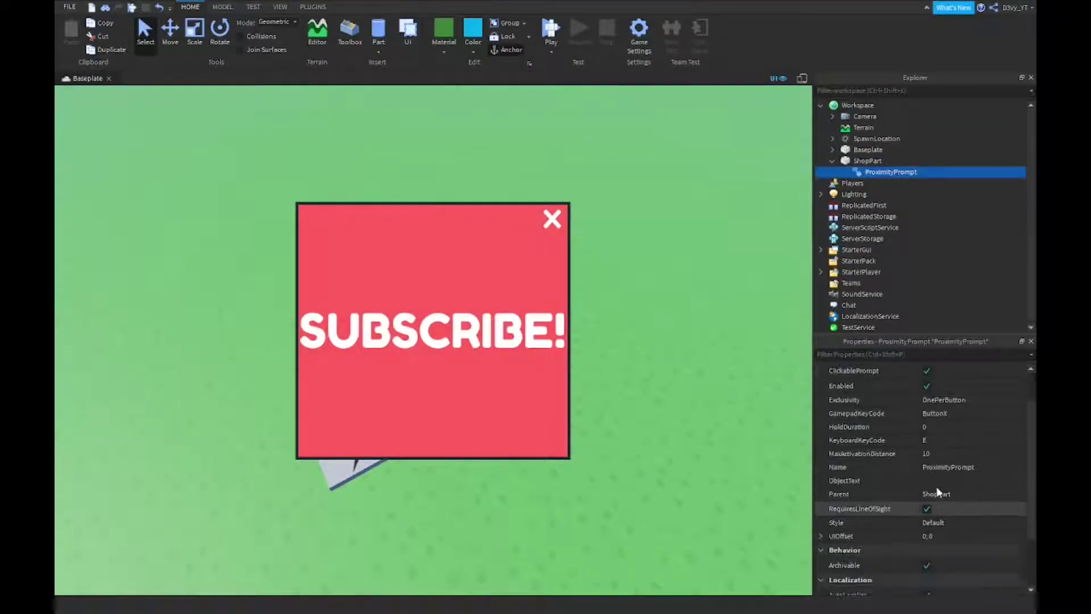
left_click(937, 454)
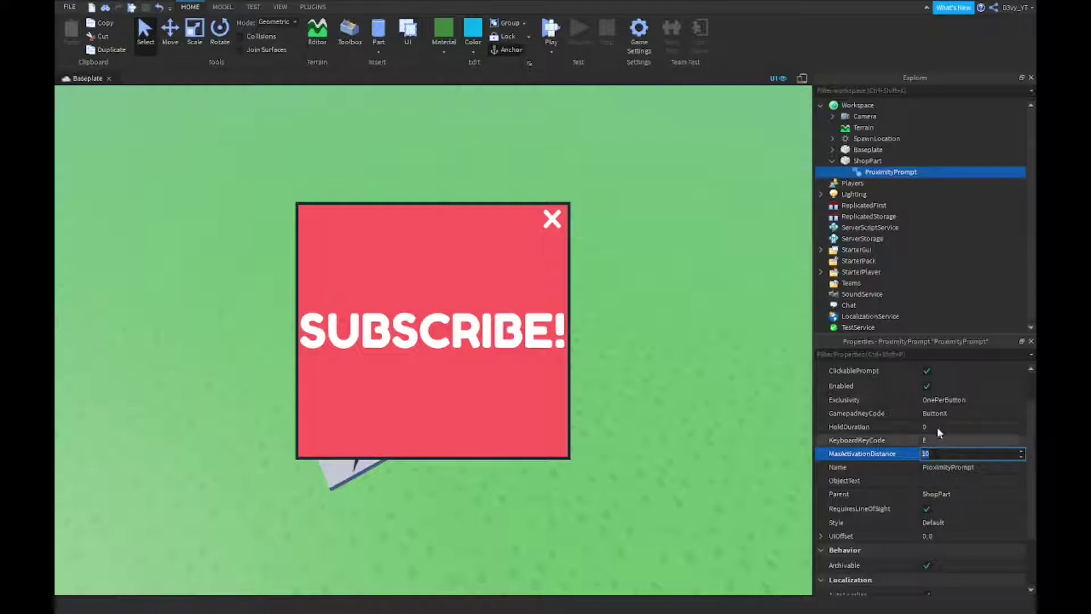
left_click(937, 426)
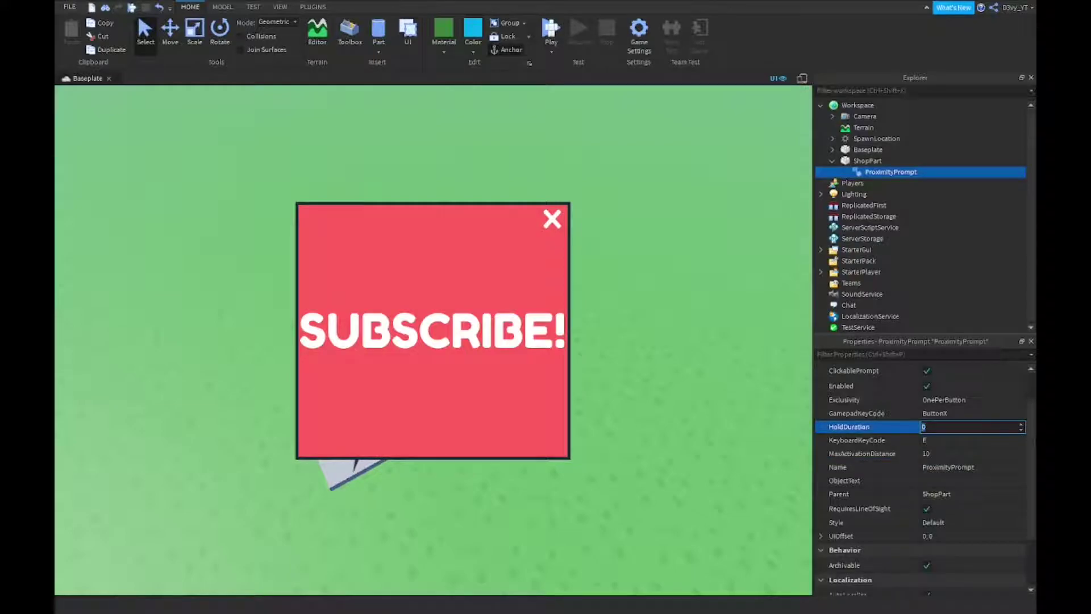
key("Return")
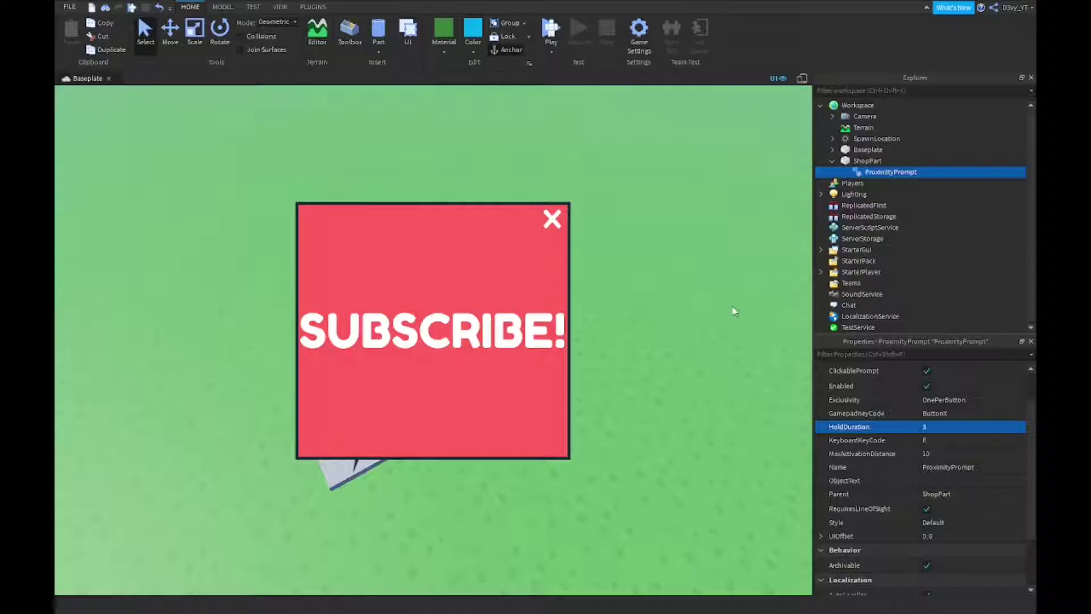
left_click(674, 322)
Step: Insert a LocalScript into the ScreenGui under StarterGui
left_click(832, 161)
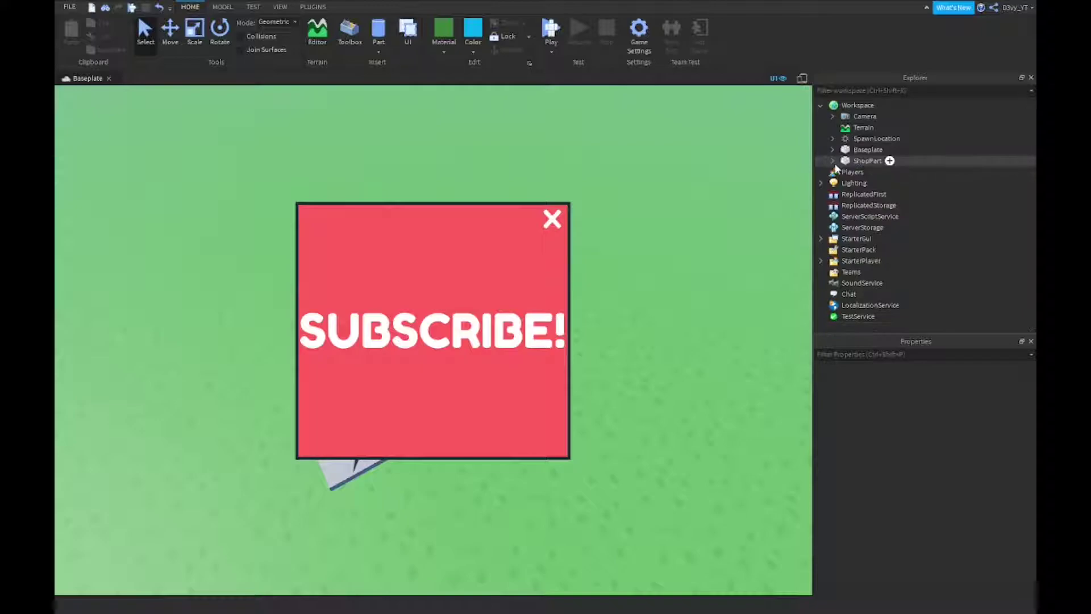
left_click(855, 238)
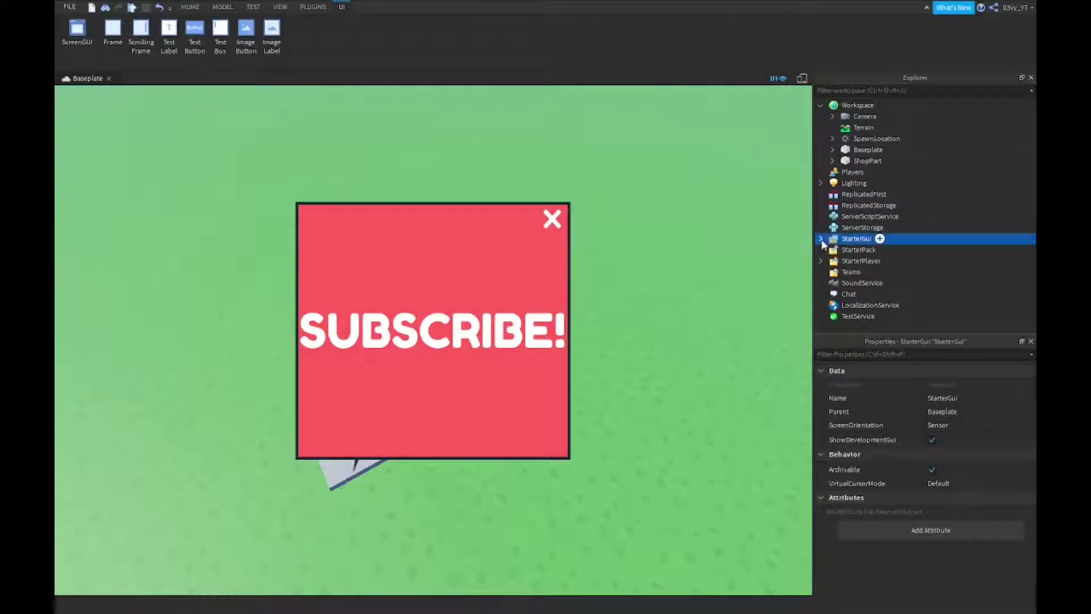
left_click(820, 239)
left_click(836, 253)
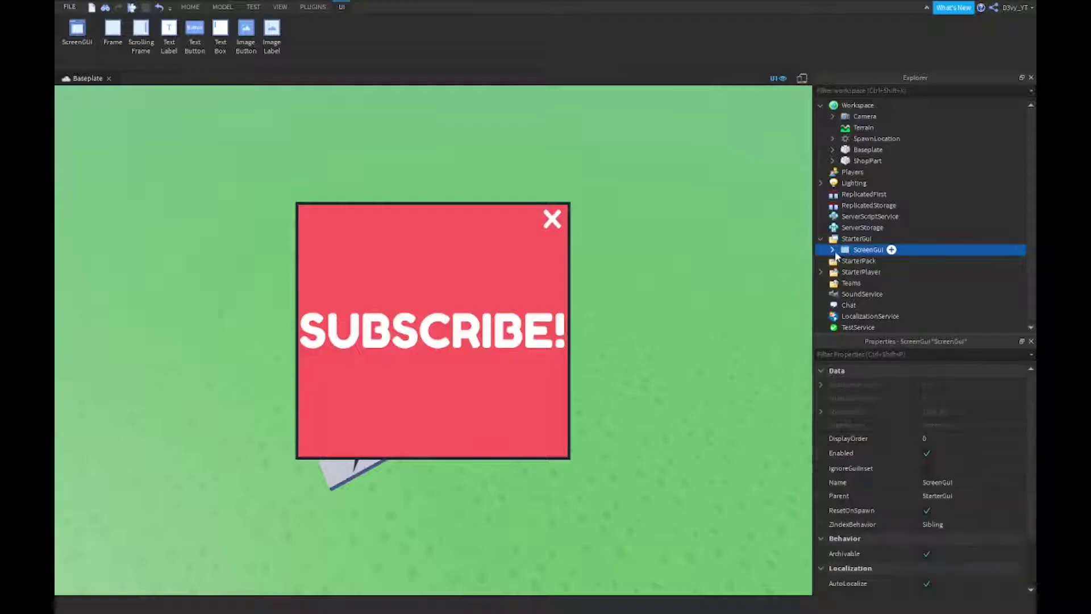
left_click(832, 250)
left_click(870, 260)
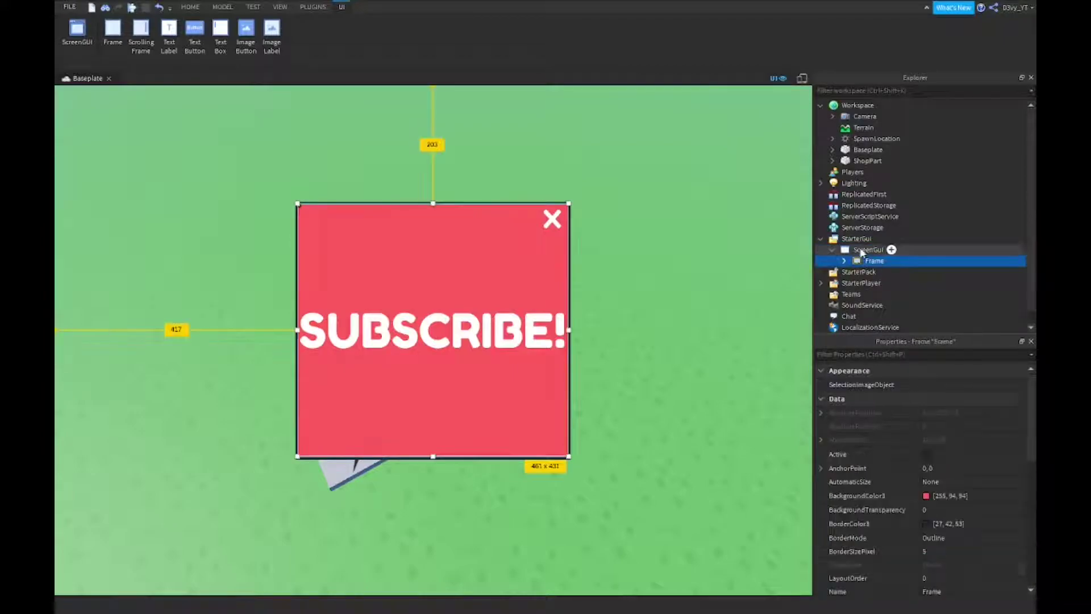
left_click(864, 250)
left_click(891, 250)
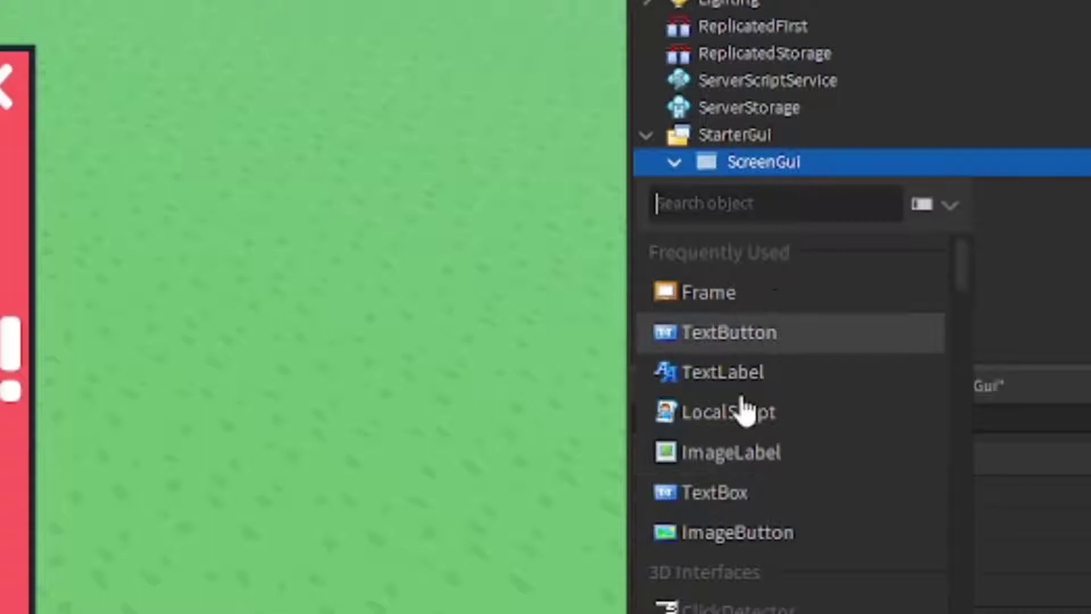
left_click(745, 411)
Step: Replace the default code with Prompt (ShopPart.ProximityPrompt) and Frame (script.Parent.Frame) variables
key("ctrl+a")
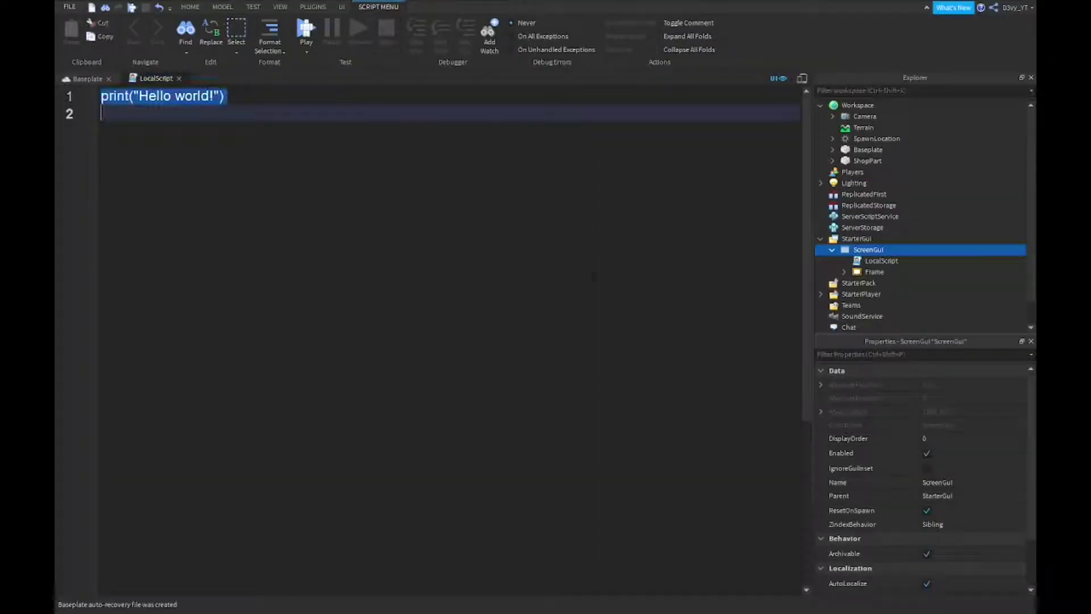
key("BackSpace")
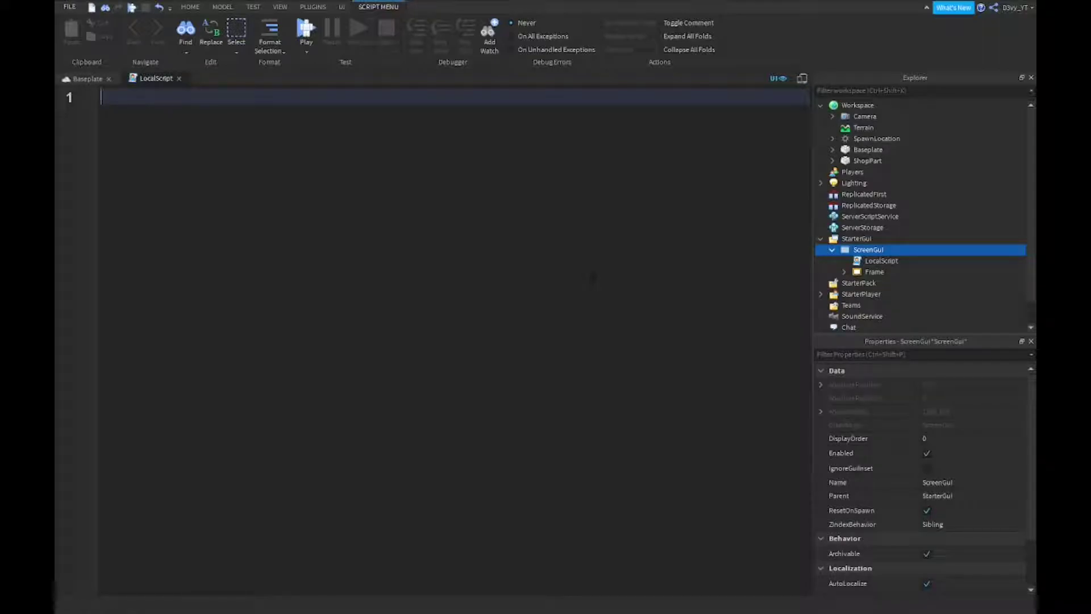
type("local Gui = game.Workspace.ShopPart.Pr")
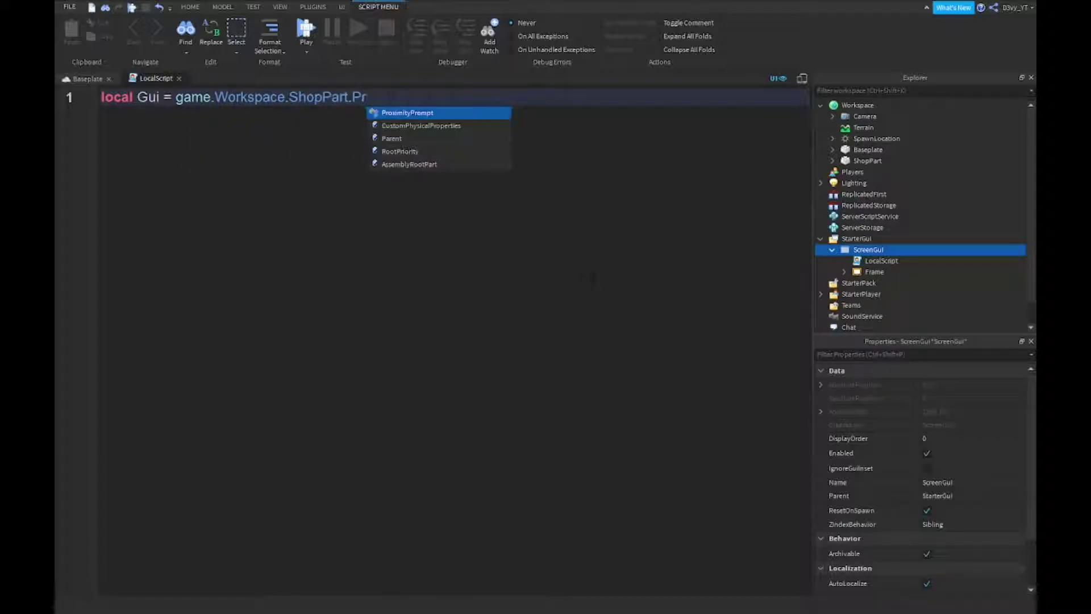
type("oximityPromptPrompt")
left_click(493, 96)
key("Return")
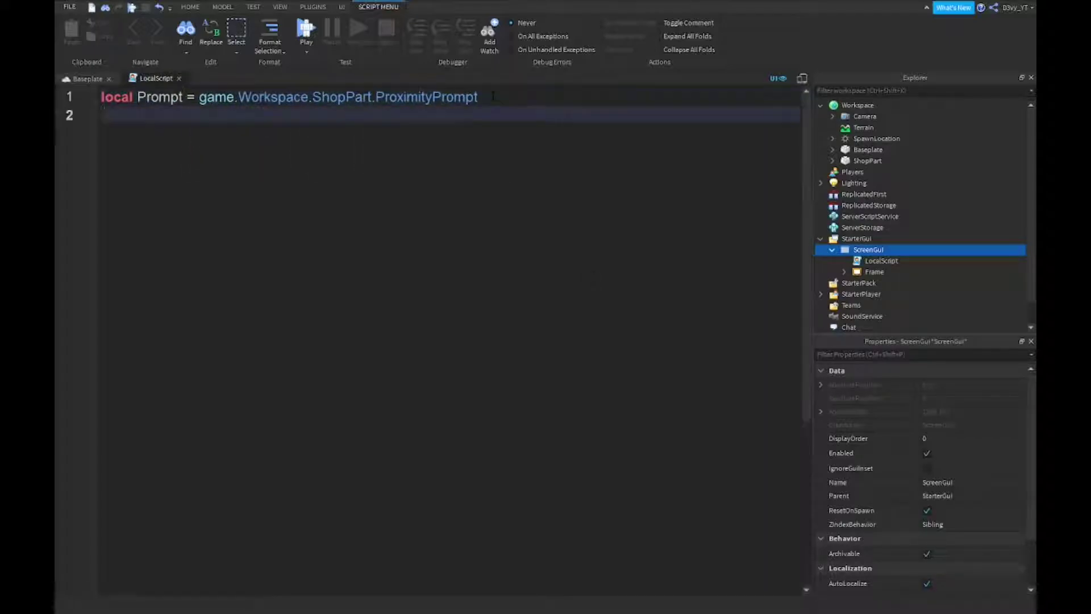
type("local Frame = s")
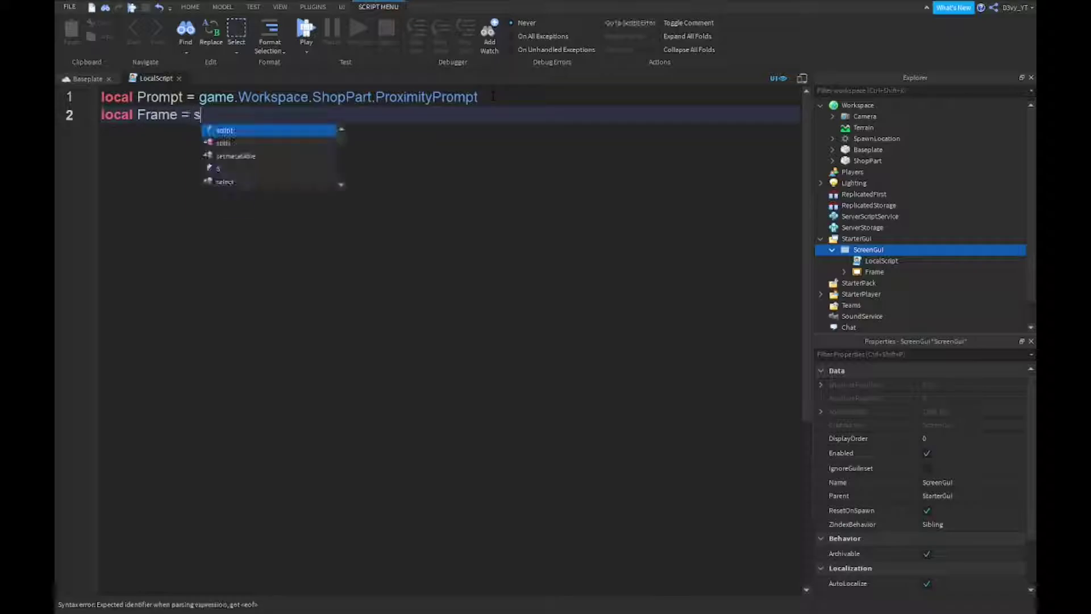
type("cript.Parent.Frame")
key("Return")
key("Return")
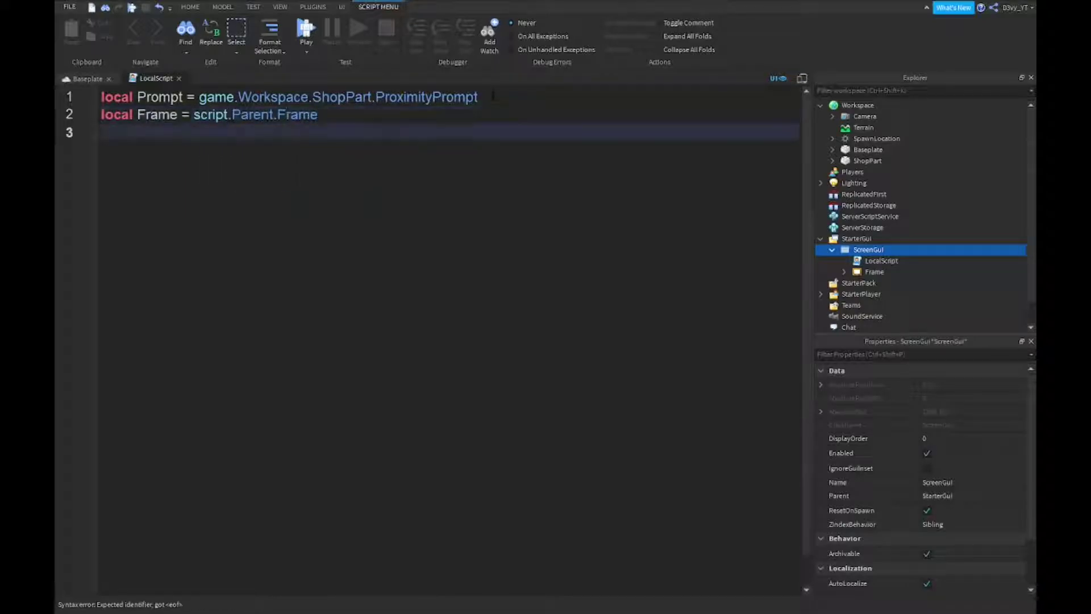
Step: Add a Prompt.Triggered:Connect handler that sets Frame.Visible = true
type("Prompt.Triggered:C")
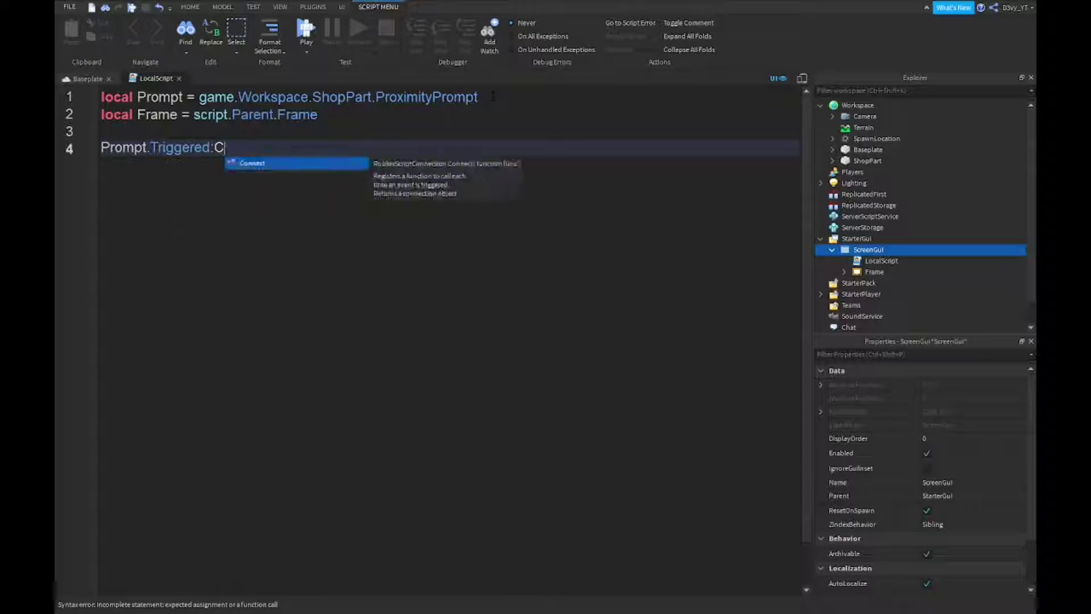
key("Tab")
key("Return")
type("Frame.")
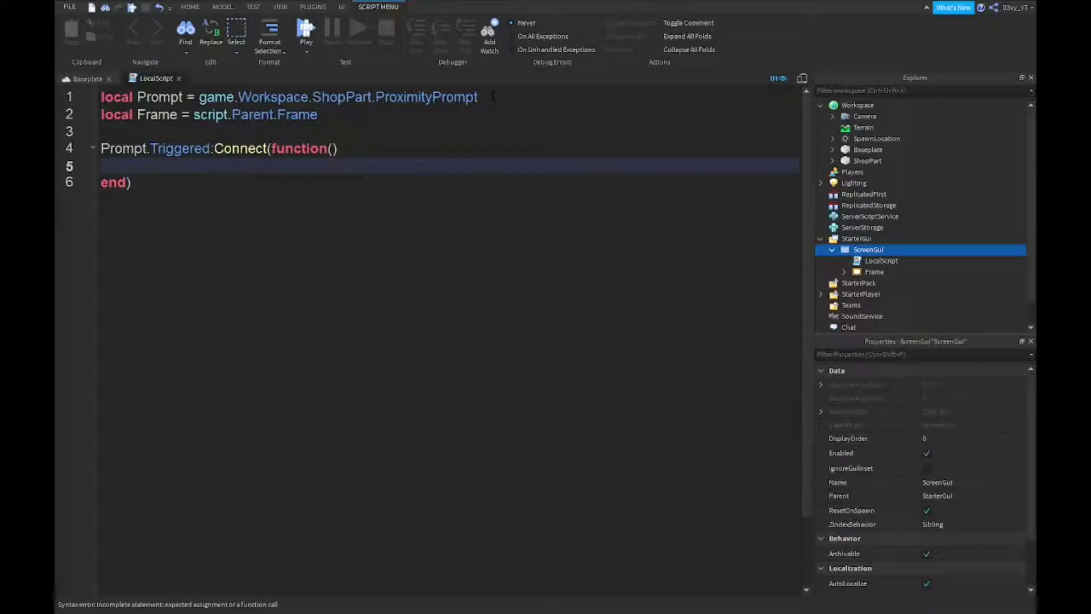
type("Visible = true")
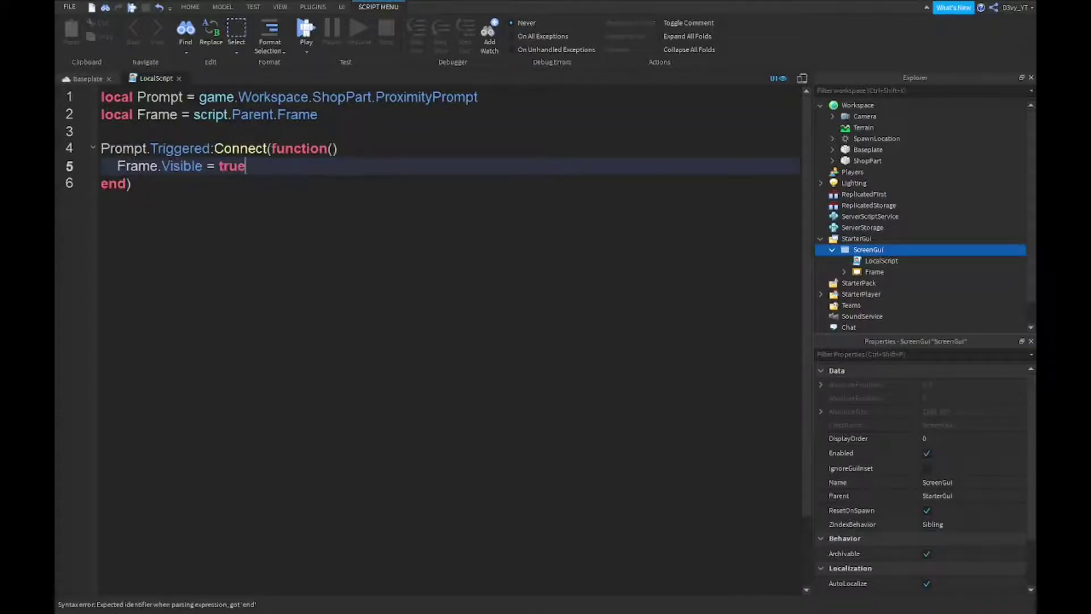
key("Down")
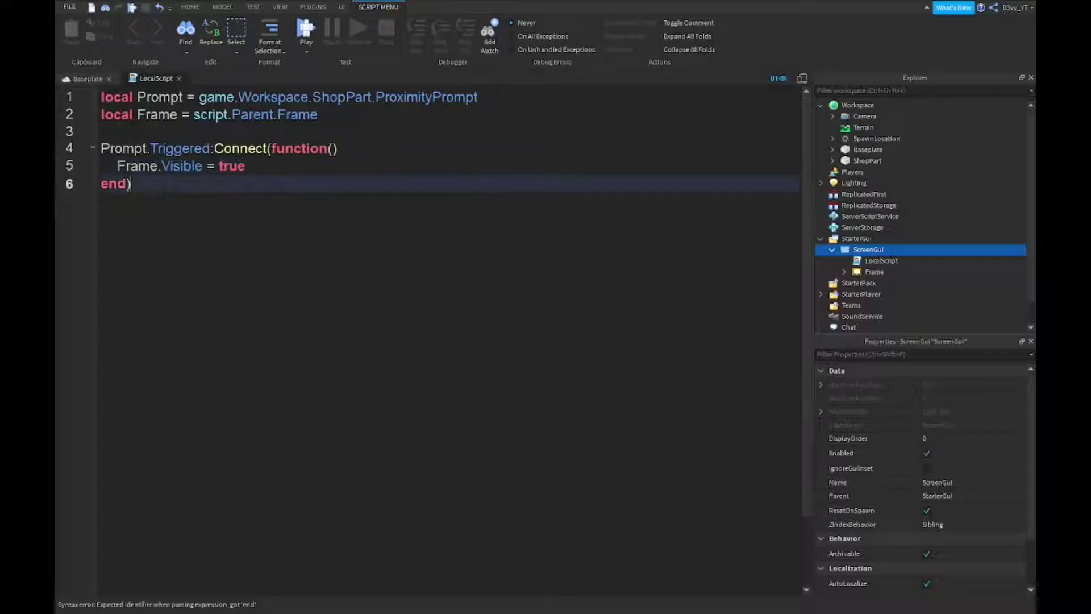
Step: Close the script editor, expand ScreenGui and Frame, and select the CloseButton
left_click(179, 78)
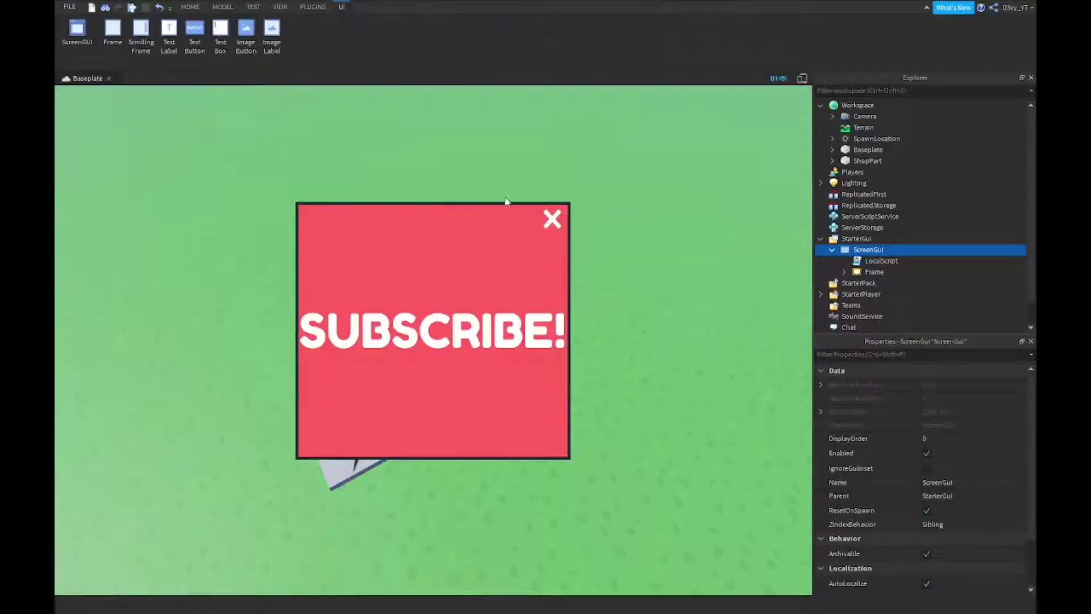
left_click(833, 250)
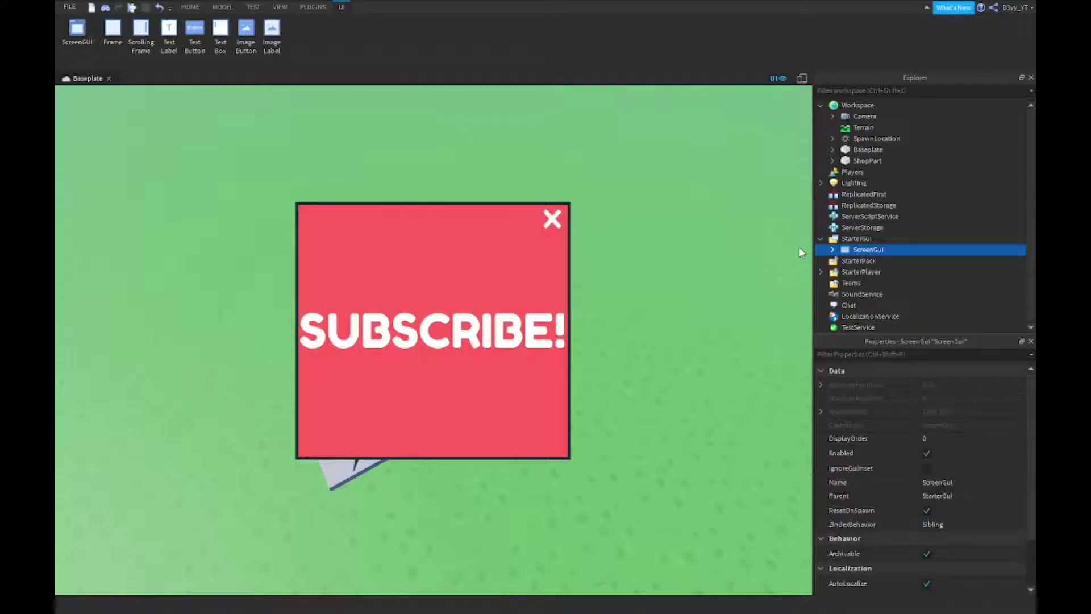
left_click(832, 249)
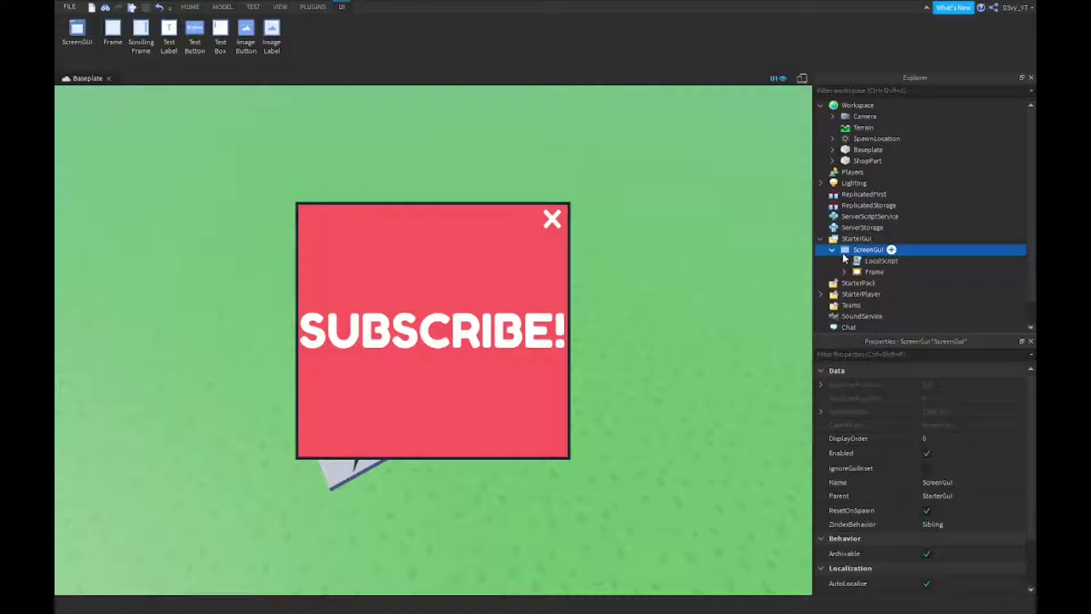
left_click(844, 272)
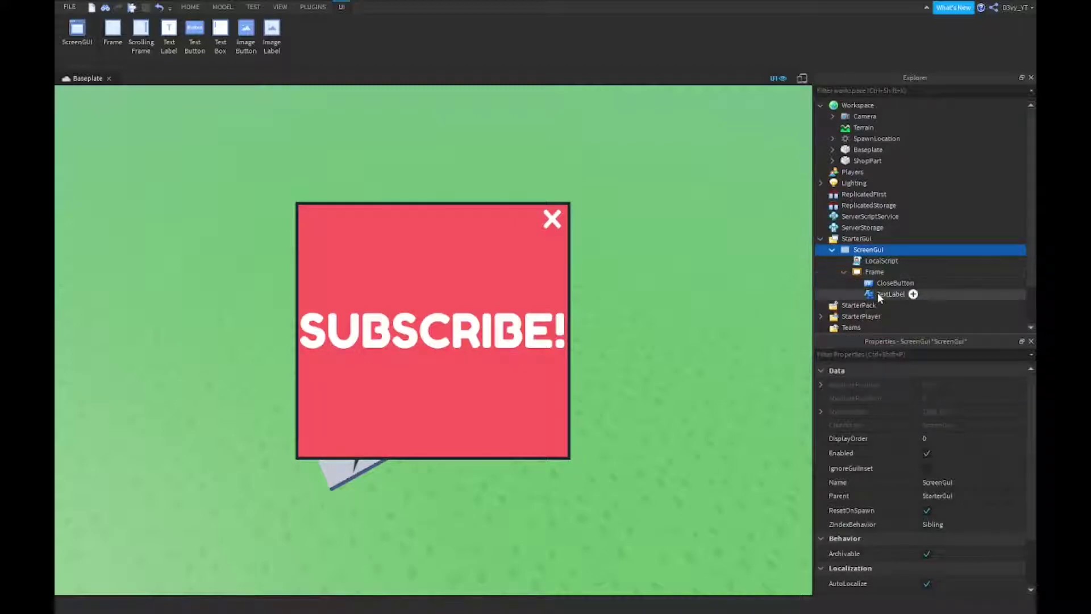
left_click(878, 293)
left_click(870, 283)
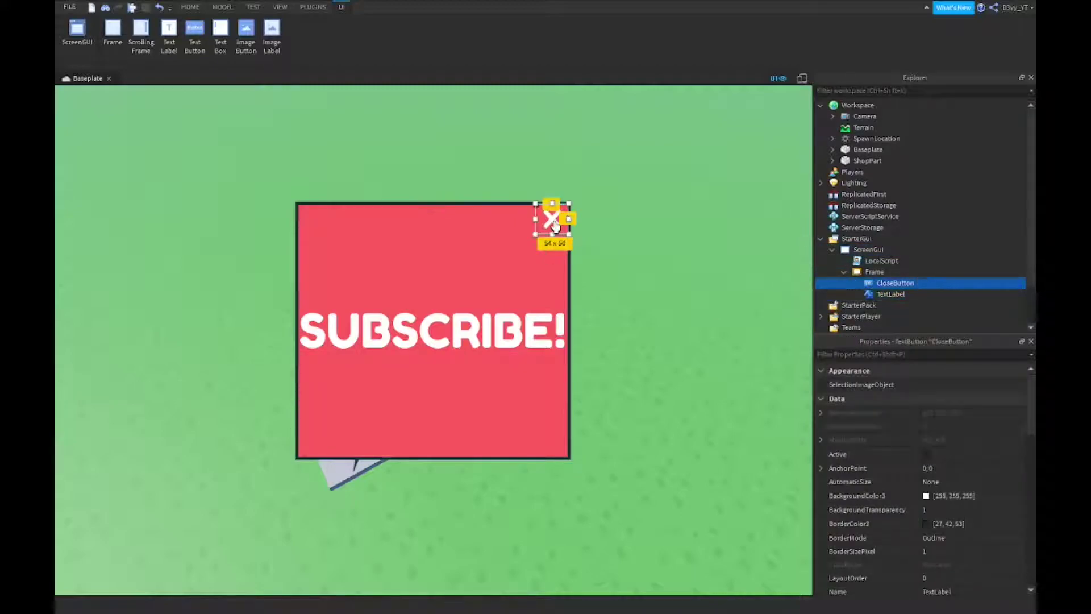
left_click(922, 282)
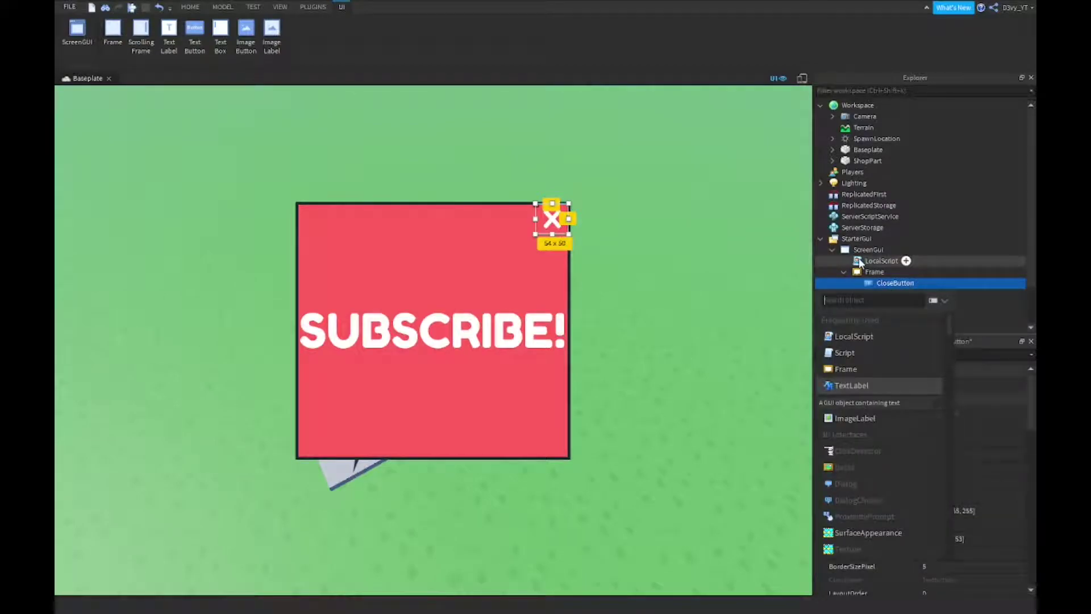
Step: Add a CloseButton LocalScript whose MouseButton1Click handler sets script.Parent.Parent.Visible = false
left_click(856, 336)
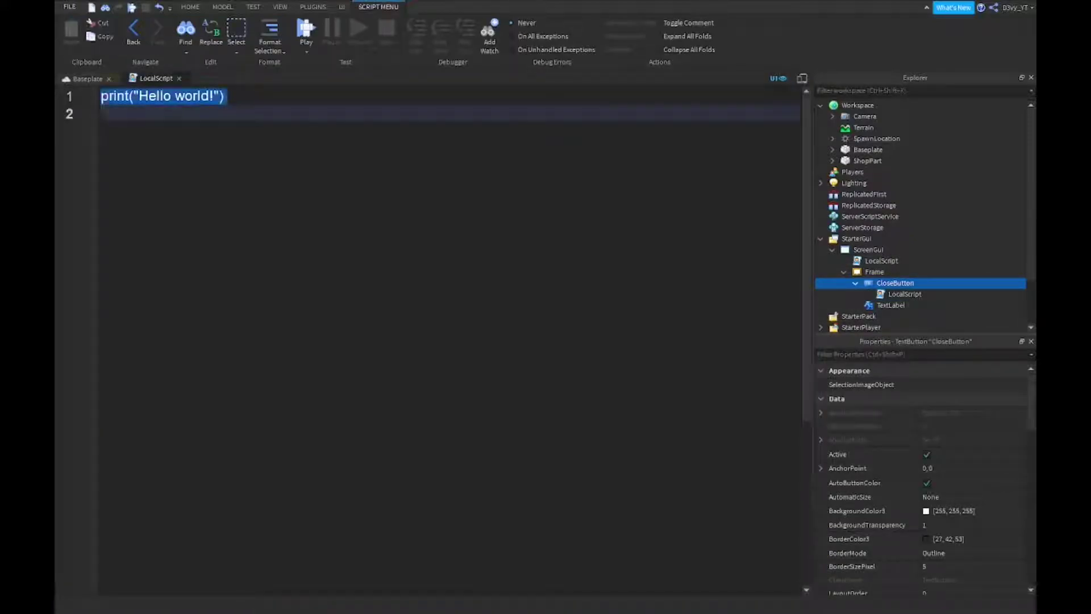
key("BackSpace")
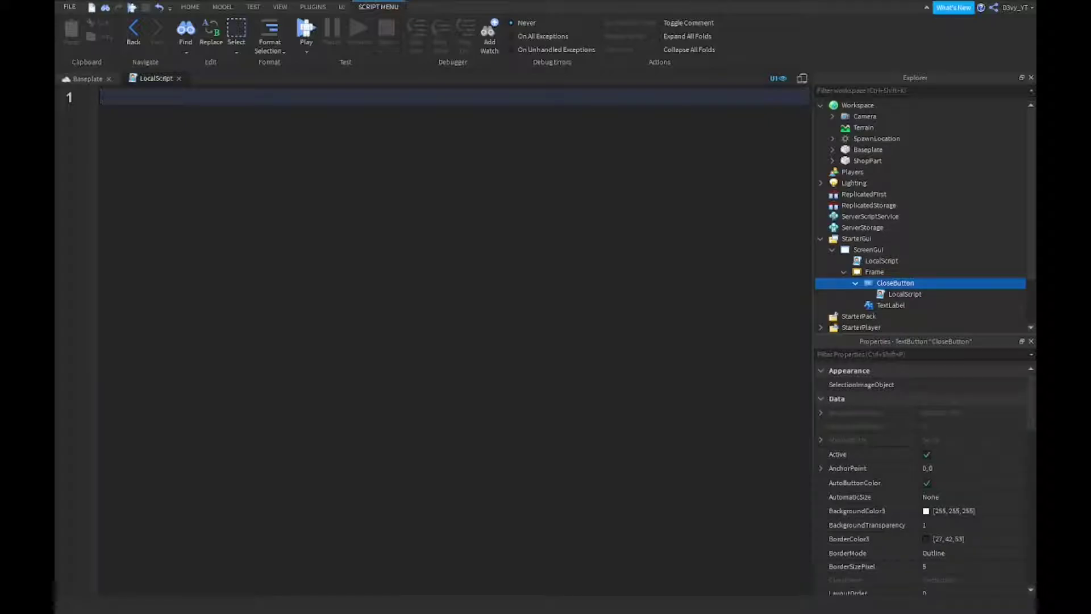
type("script.P")
key("Tab")
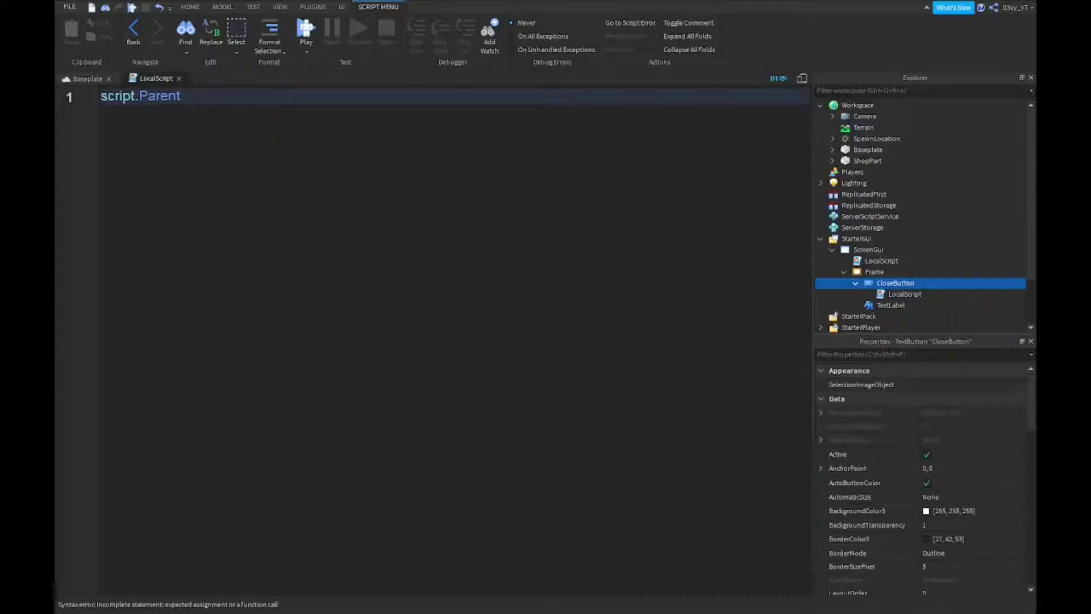
type(".MouseButton1Click:Connect(function")
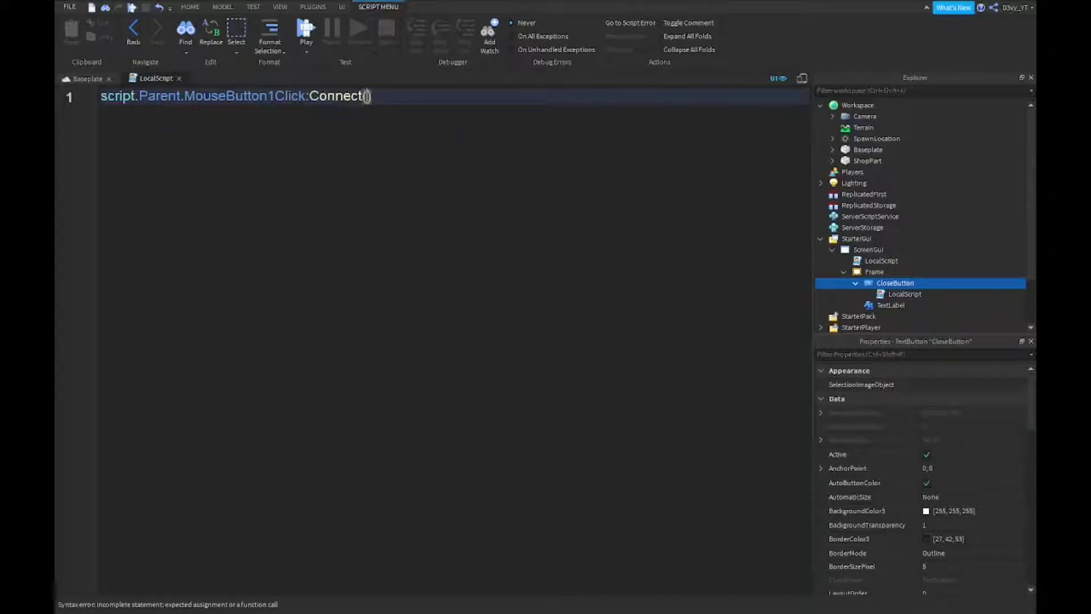
type("(")
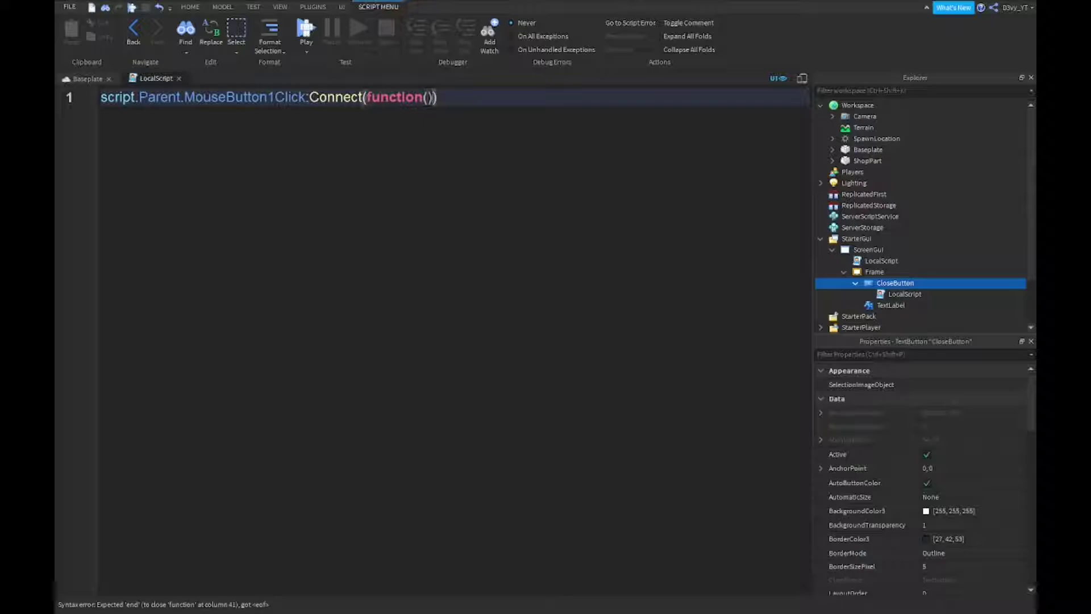
key("Return")
type("script")
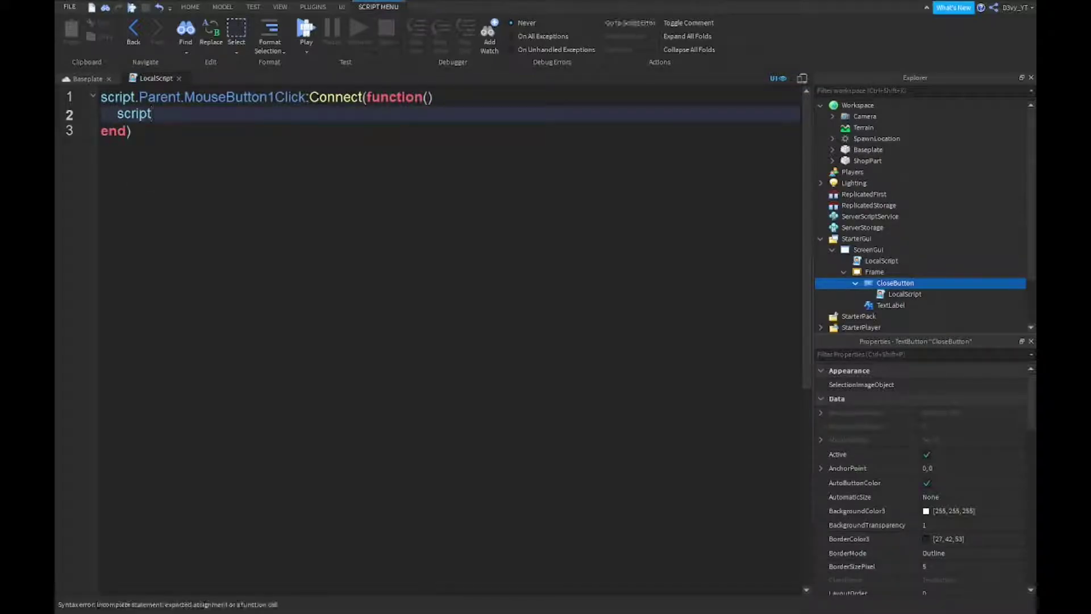
type(".Parent.Parent")
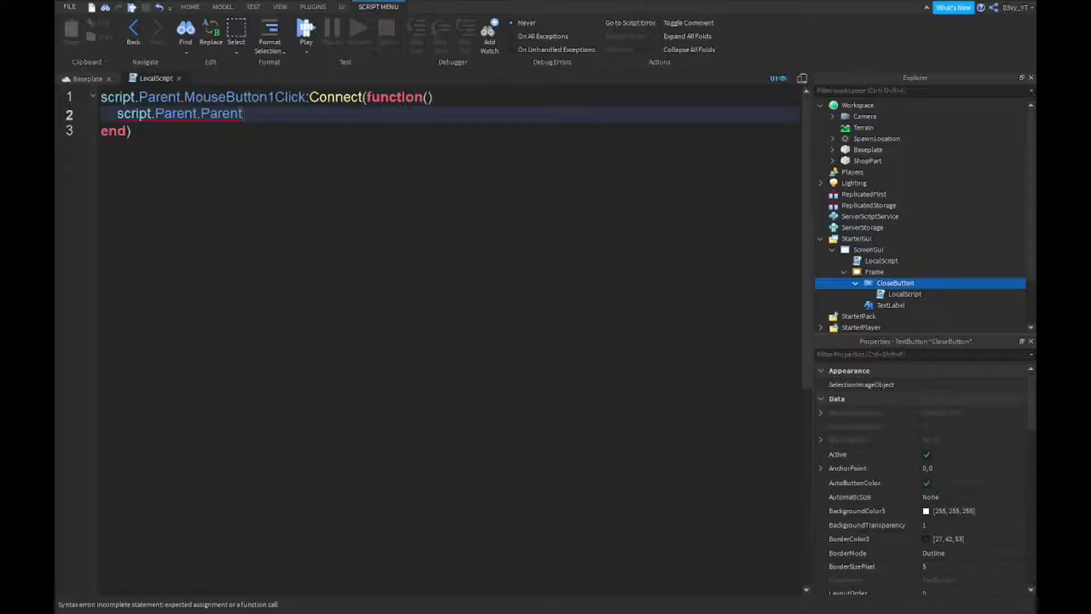
type(".V")
key("Tab")
type("= false")
key("Home")
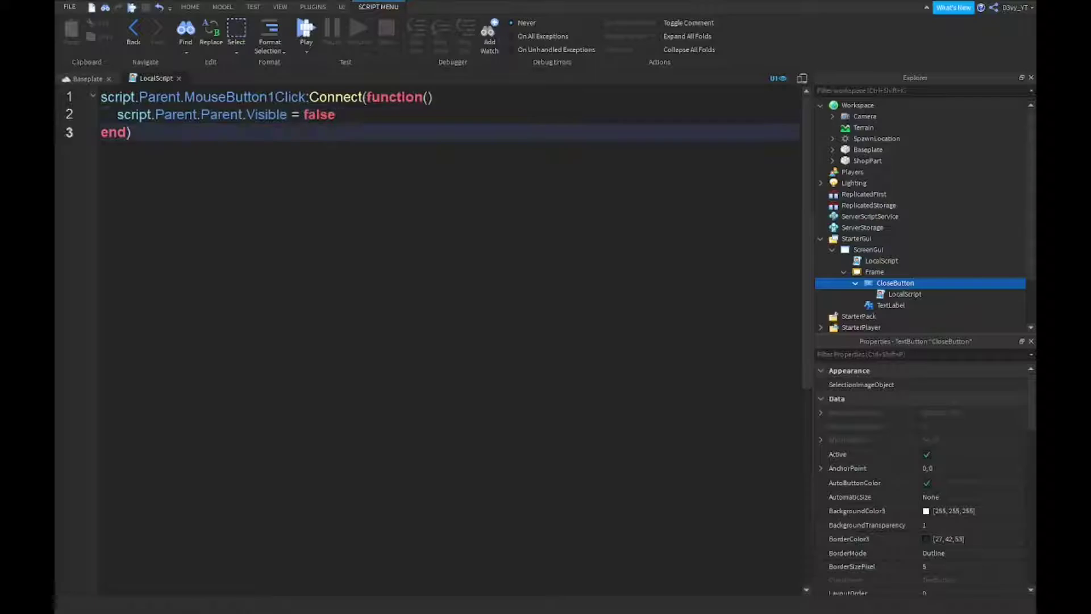
key("shift+Down")
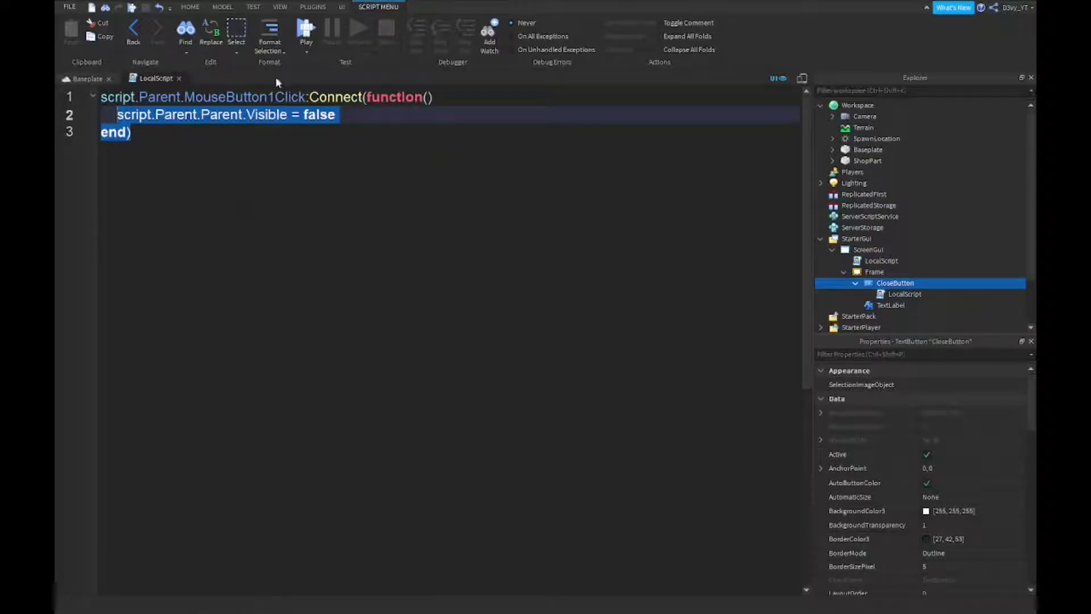
left_click(275, 97)
left_click(179, 78)
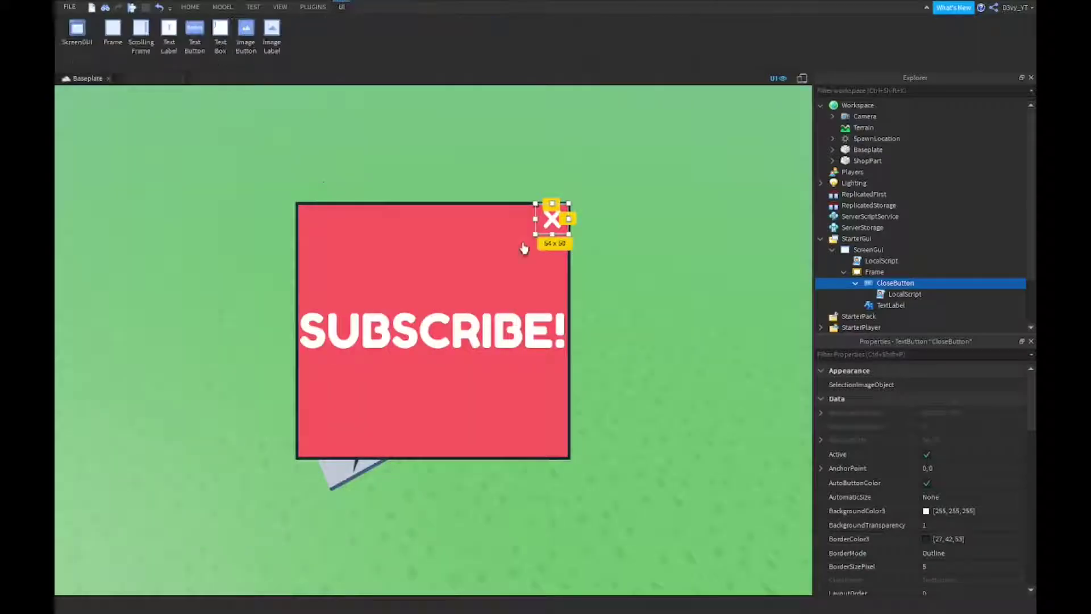
left_click(570, 178)
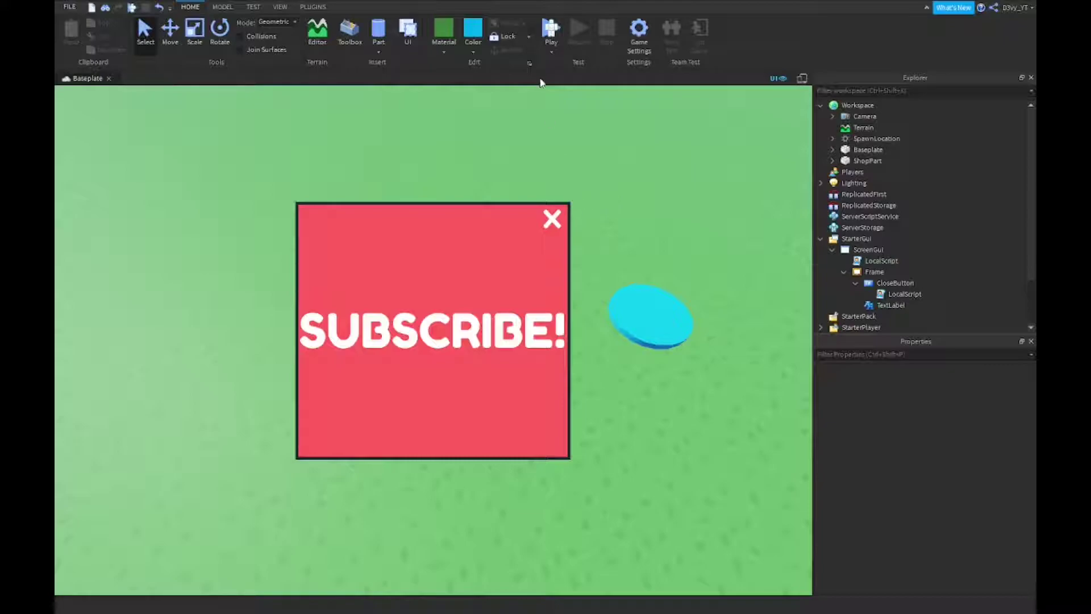
Step: Start a play test and close the initial SUBSCRIBE! popup with its X
key("F5")
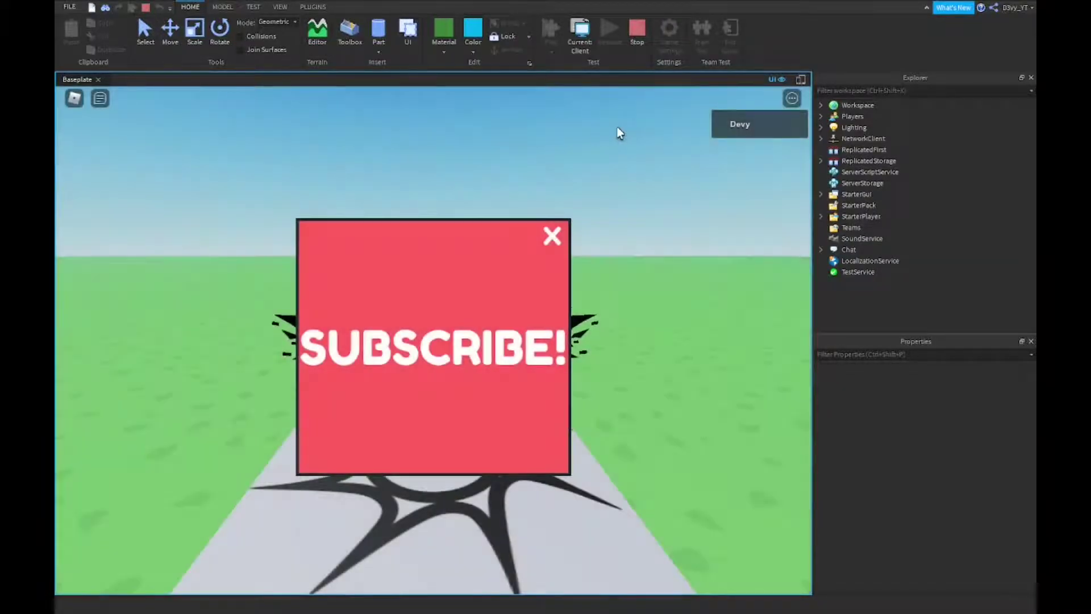
left_click(551, 236)
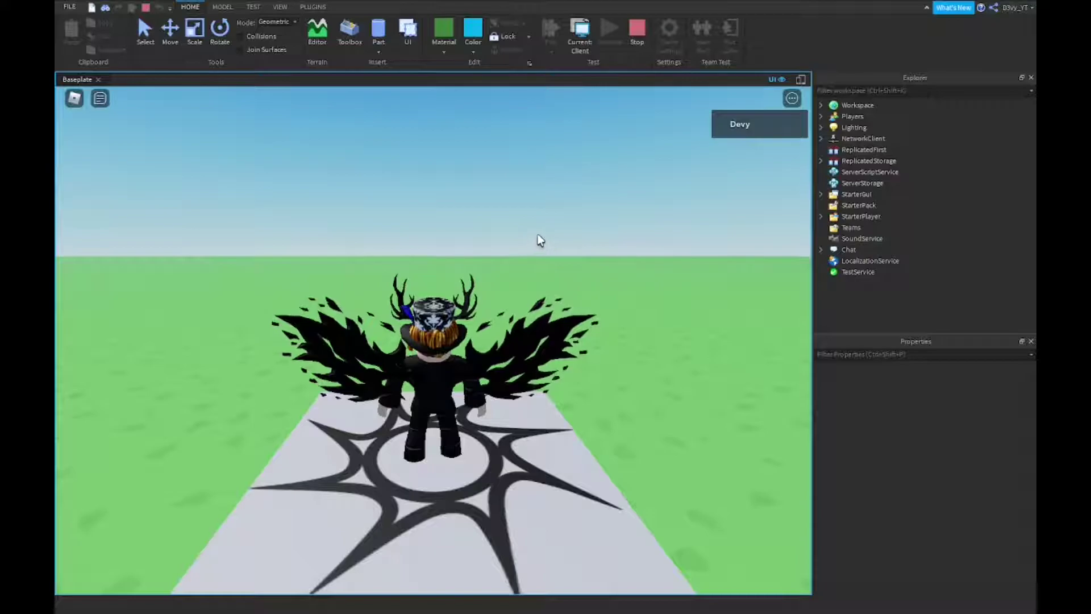
scroll(544, 227, "down", 5)
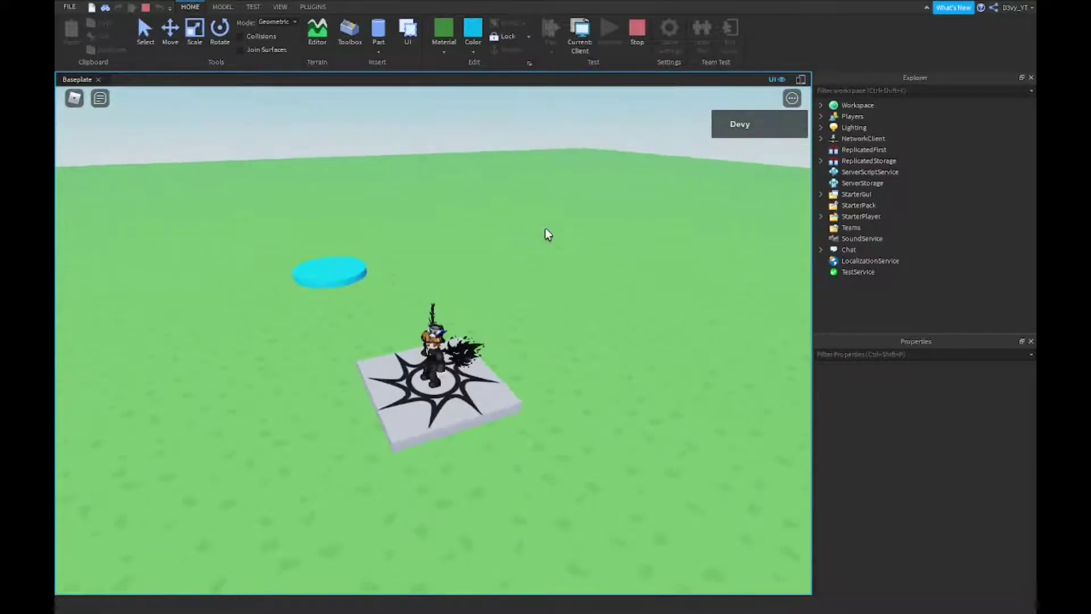
scroll(546, 234, "up", 5)
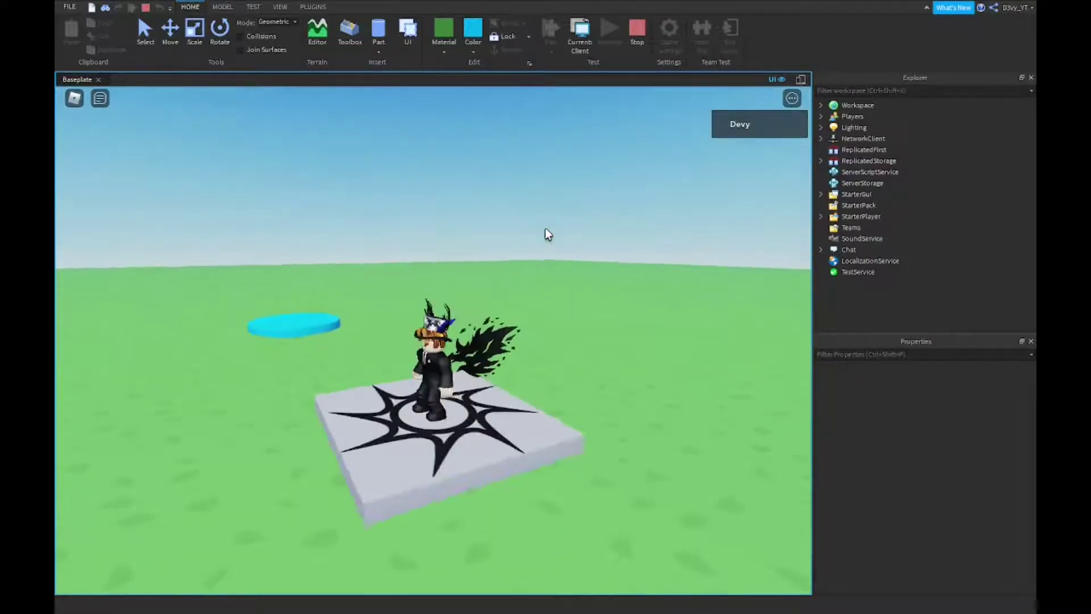
Step: Walk onto the cyan disc, hold E to open the SUBSCRIBE! frame, then close it with X
key("w")
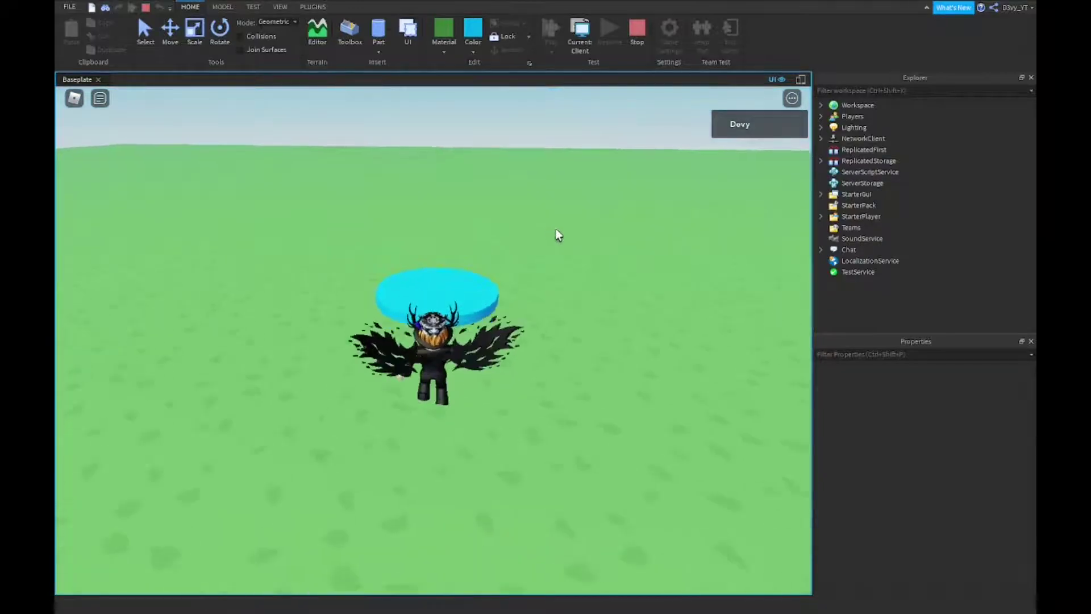
right_click_drag(557, 234, 335, 208)
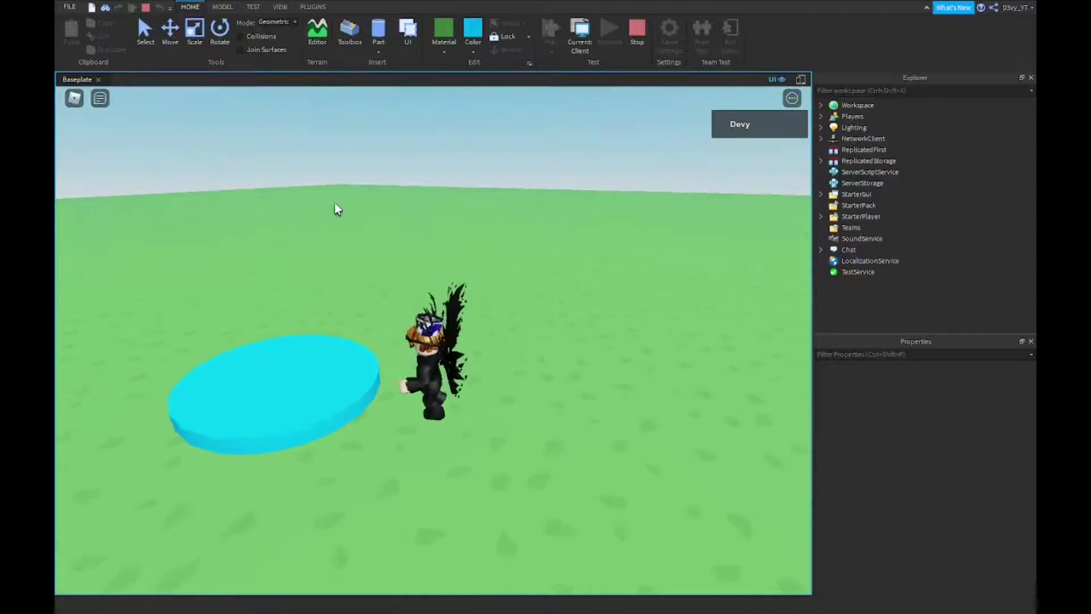
key("a")
key("d")
key("a")
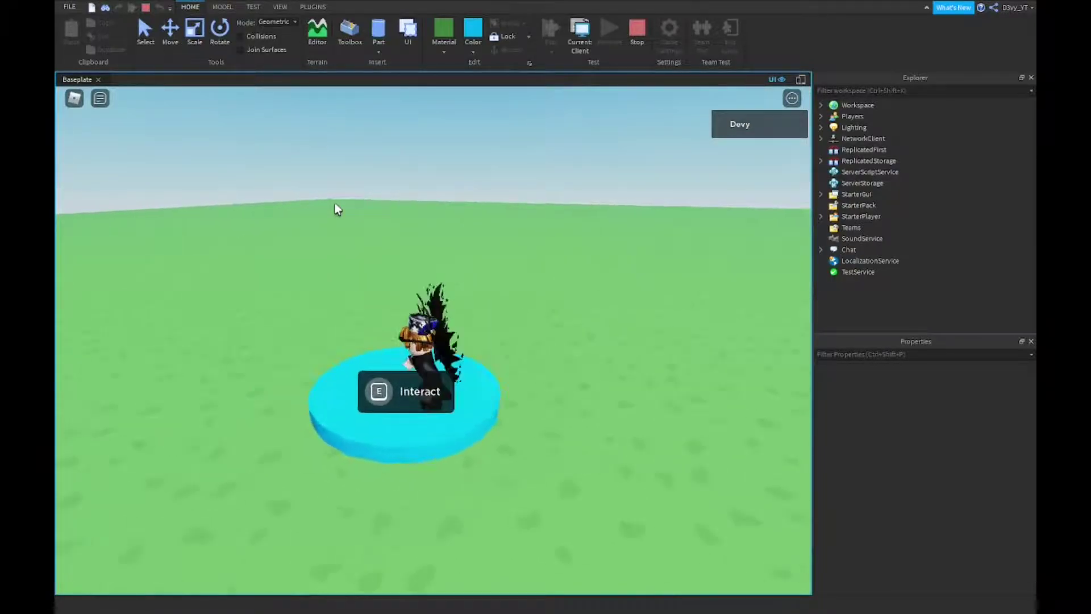
key("e")
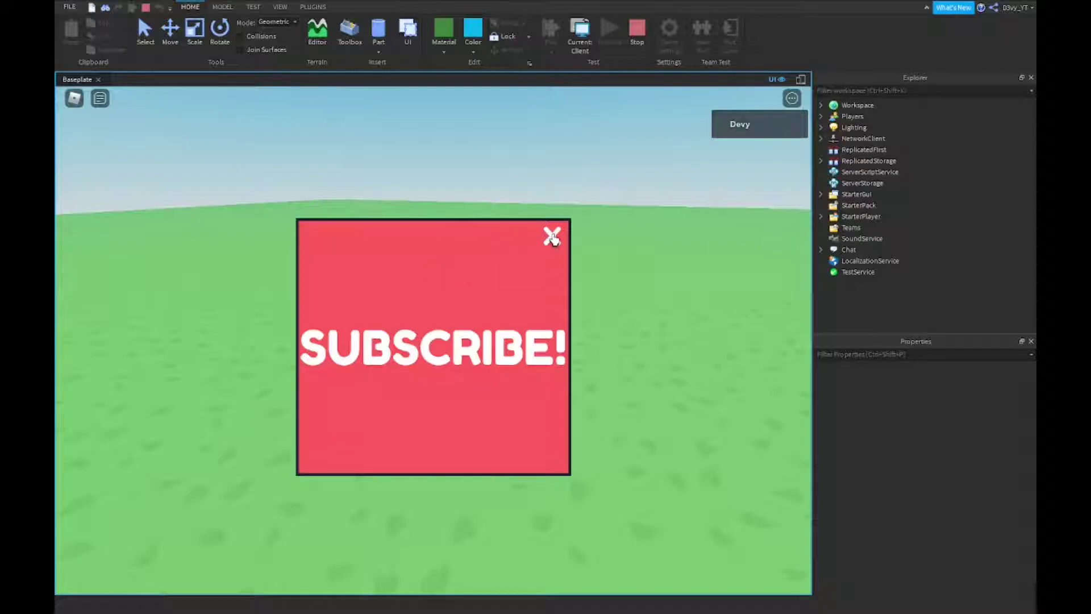
left_click(549, 236)
key("w")
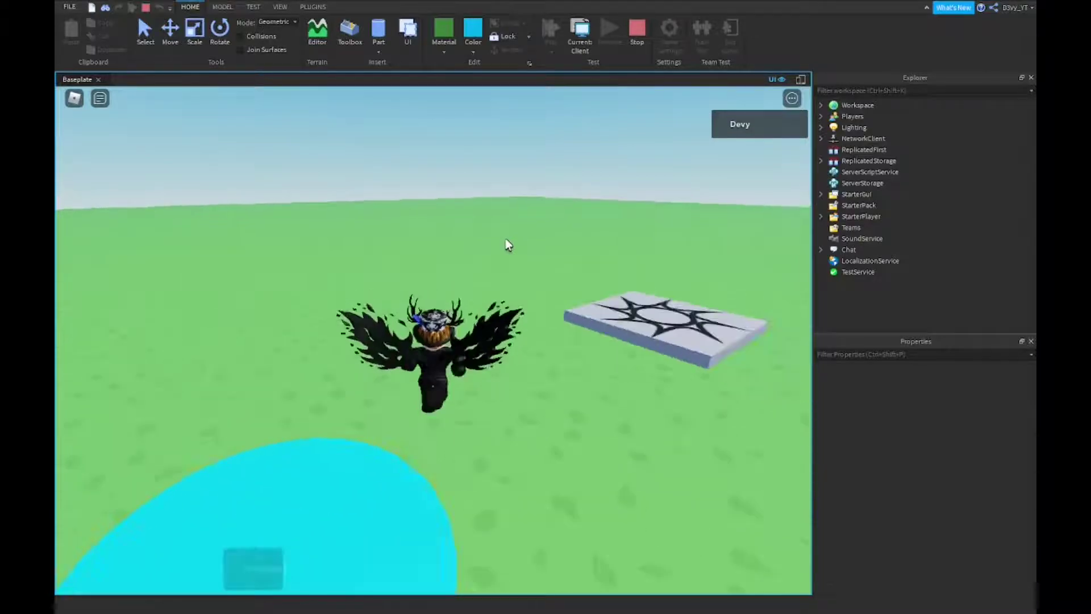
key("s")
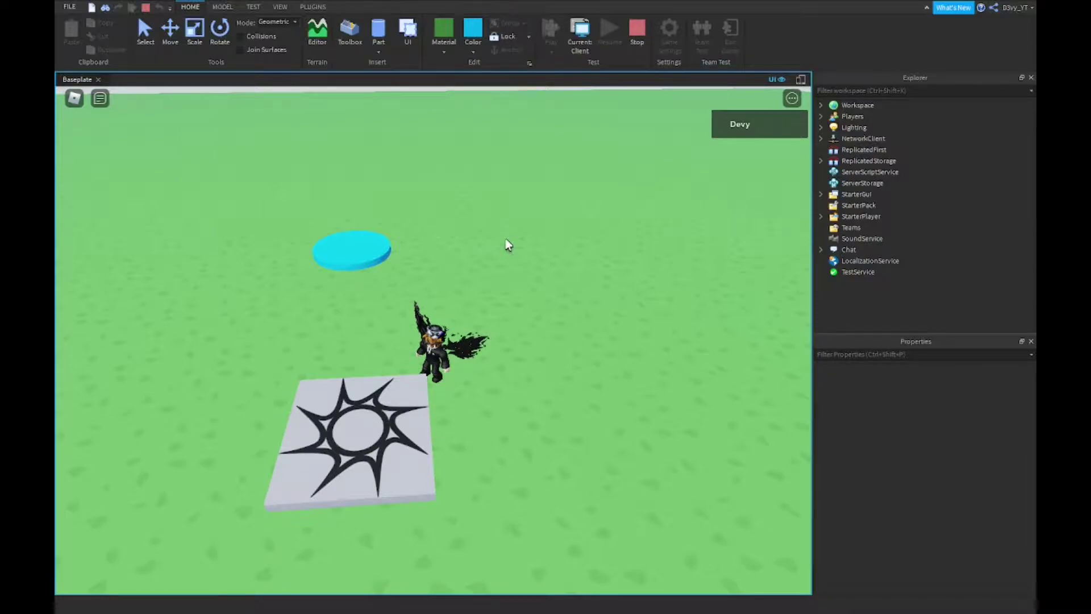
right_click_drag(508, 245, 487, 262)
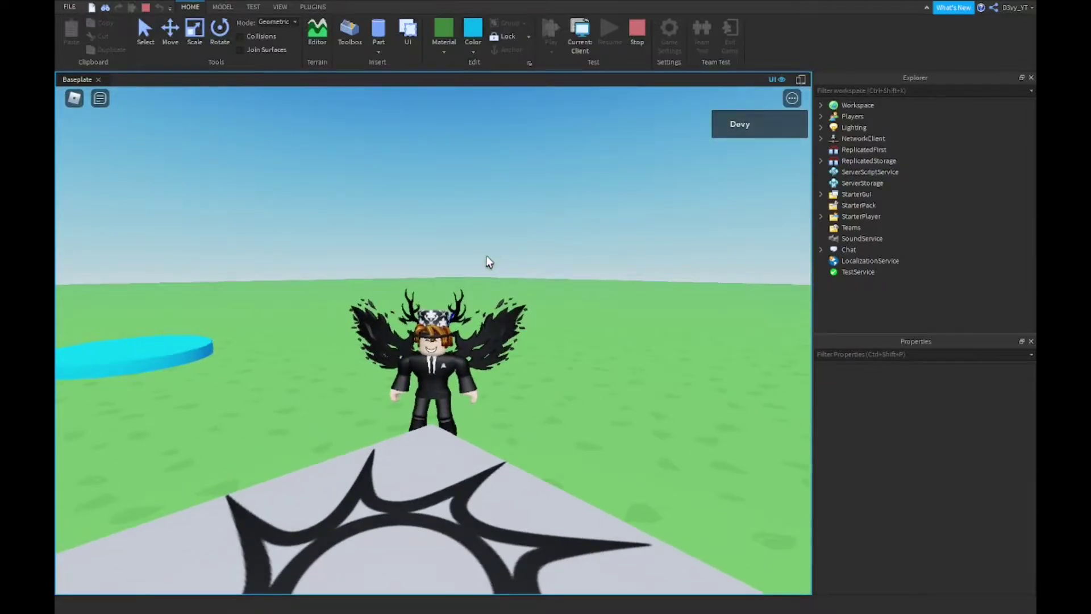